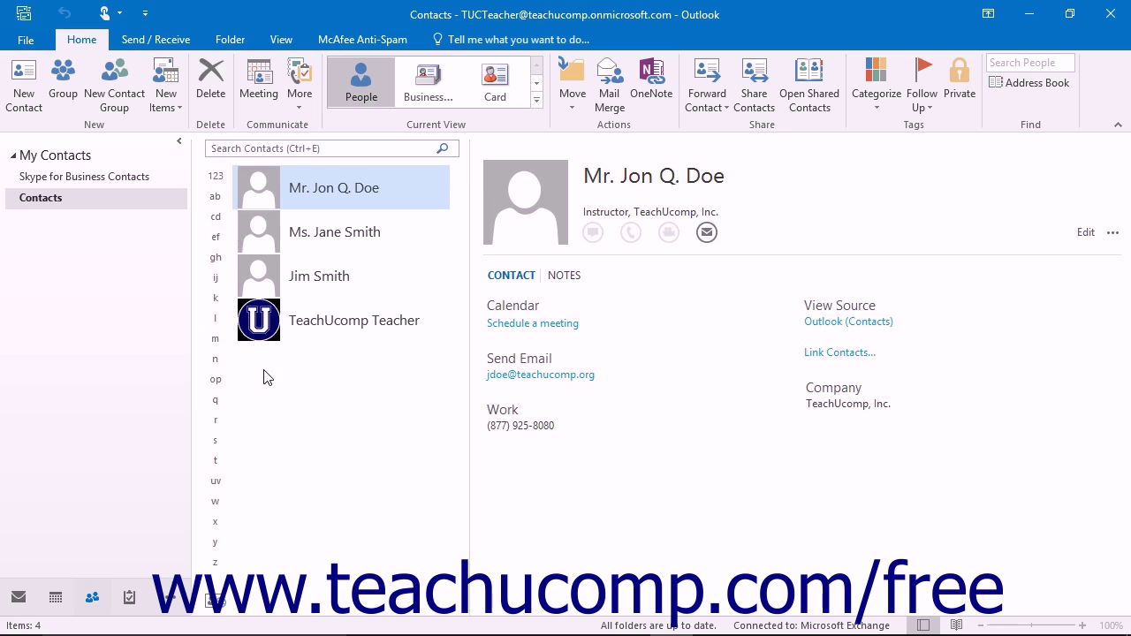
Expand the Current View gallery and bring up Manage All Views for Contacts.
left_click(536, 100)
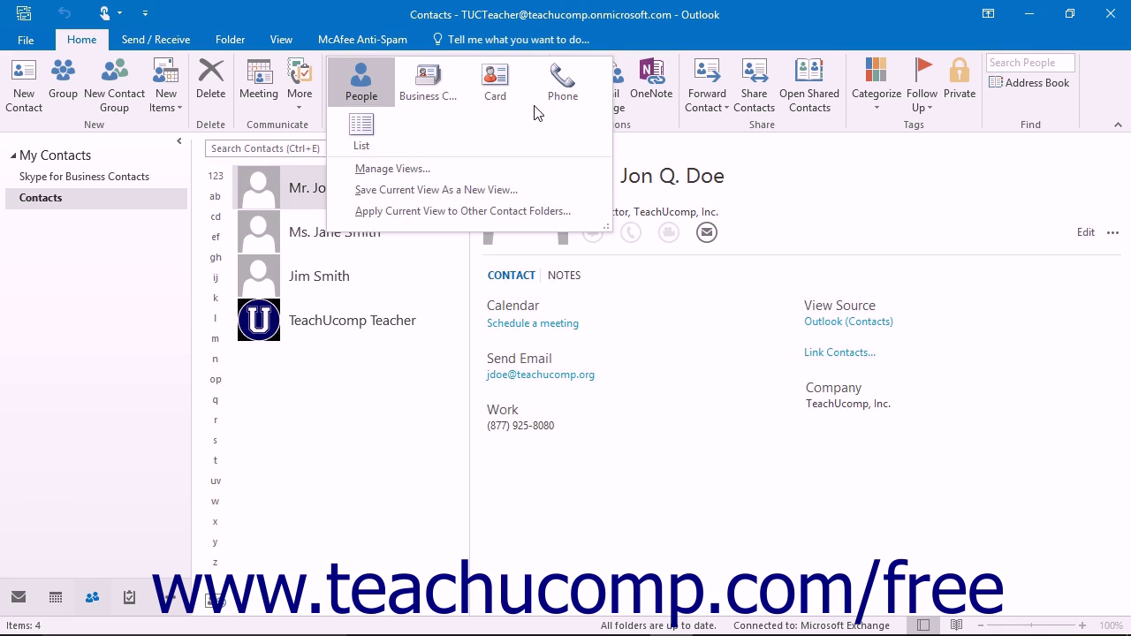
left_click(483, 169)
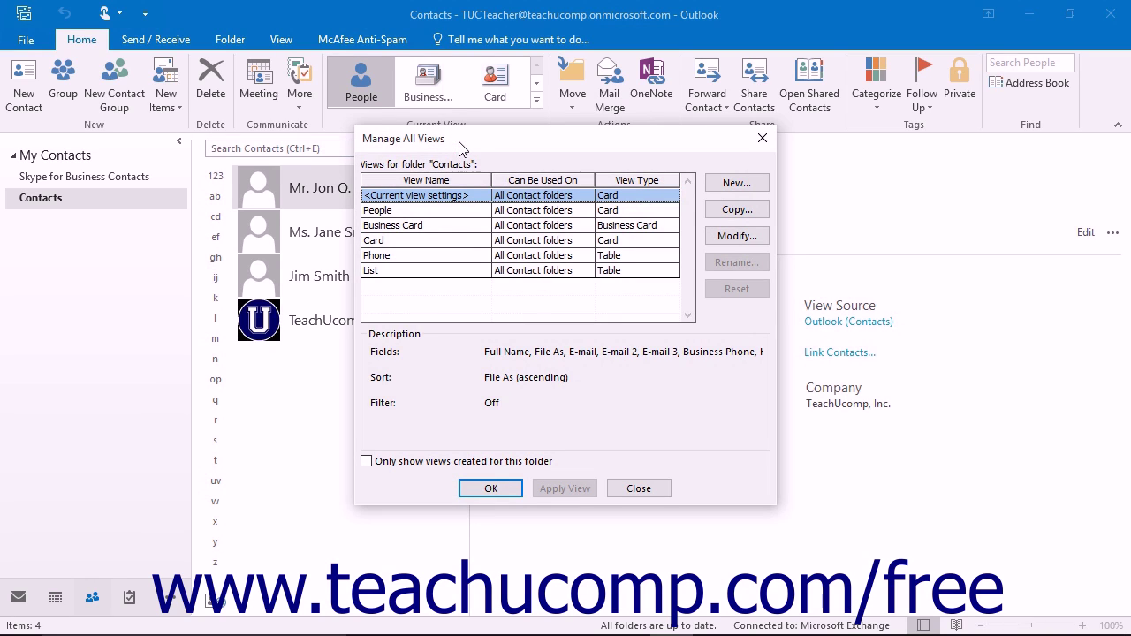
Review the People, Business Card and Card view descriptions, then start a new view.
left_click(449, 206)
left_click(444, 226)
left_click(440, 243)
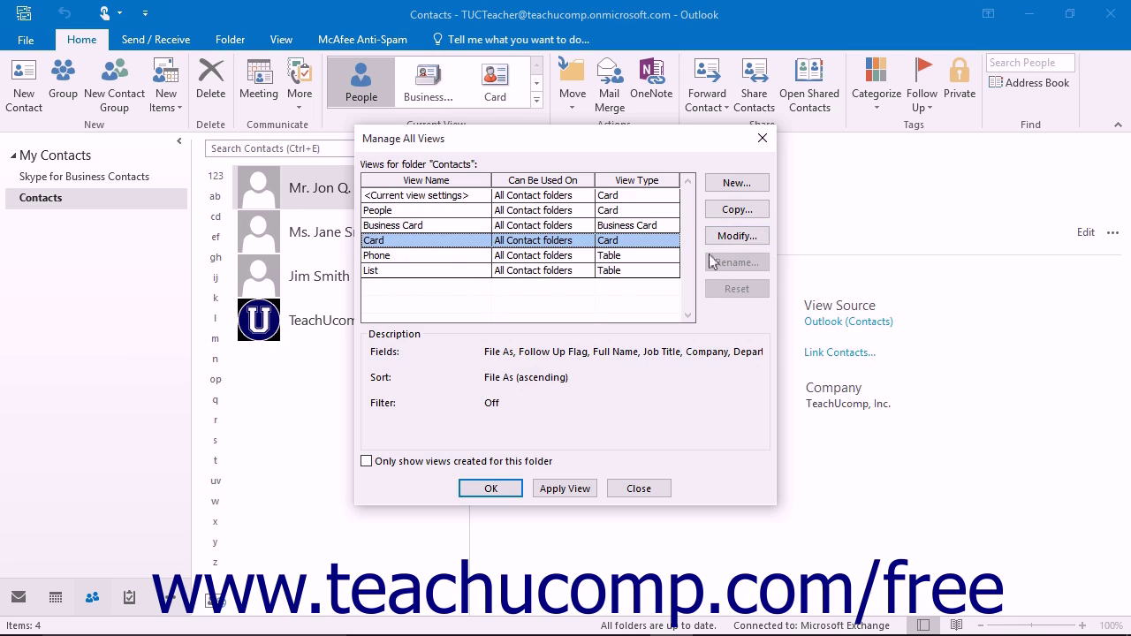
left_click(737, 183)
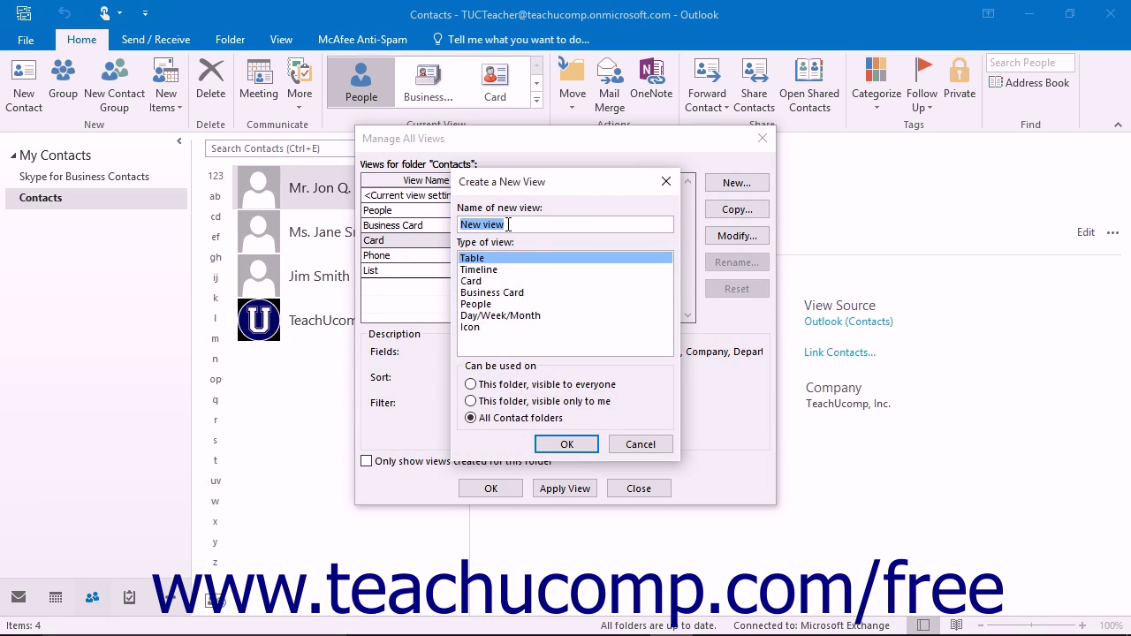
Name the new view 'Custom Contacts View' and choose Table as its type after comparing other types.
type("Custom Contacts View")
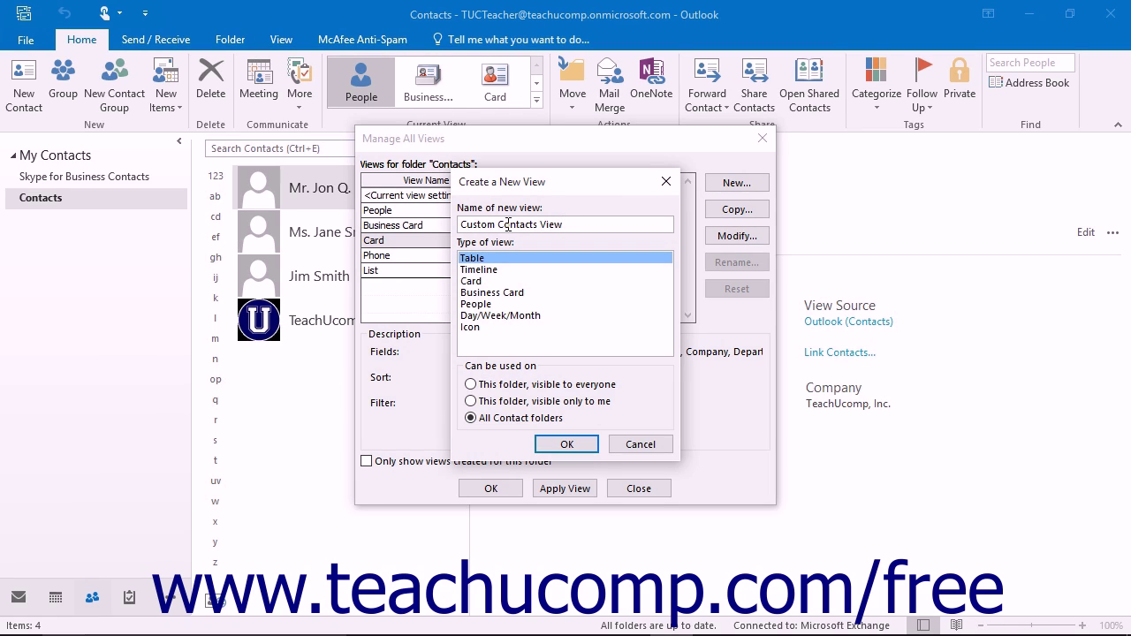
left_click(493, 271)
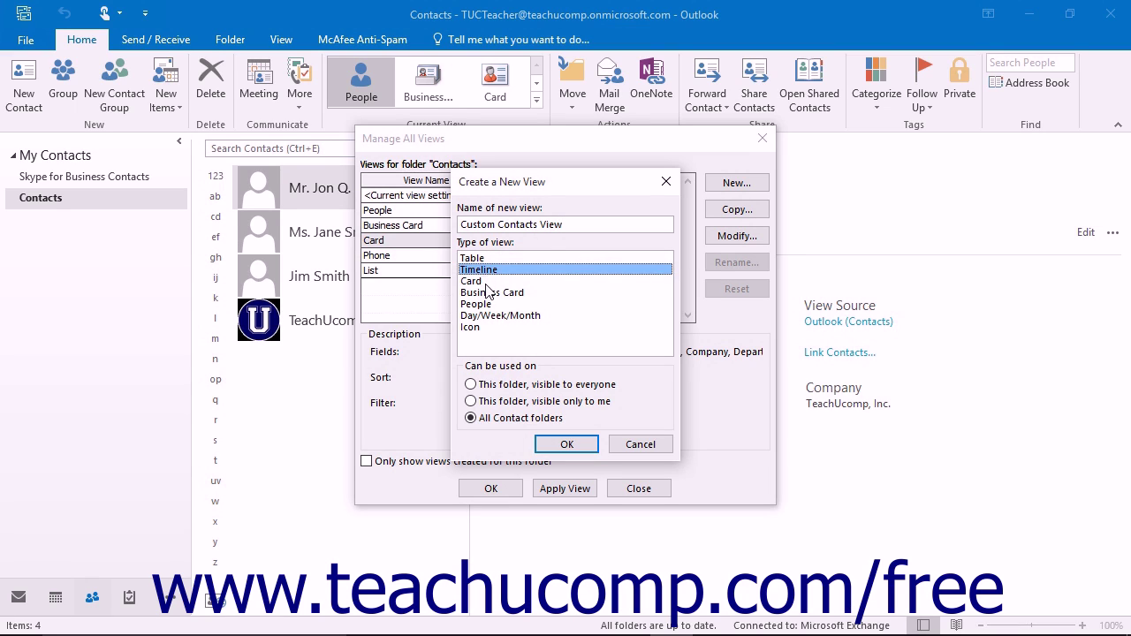
left_click(488, 282)
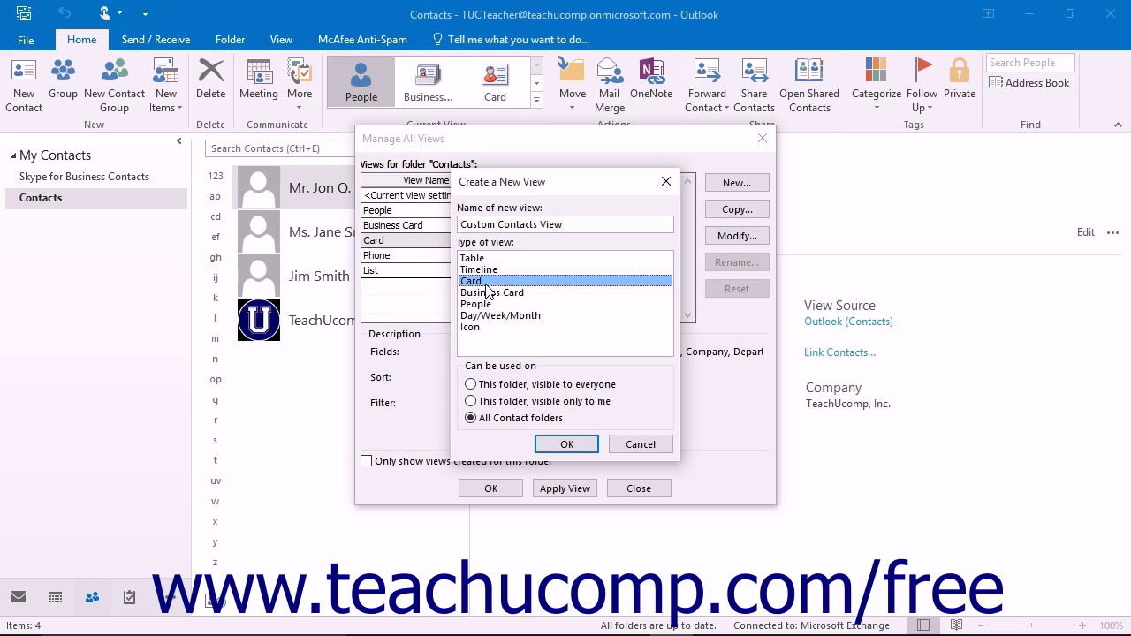
left_click(488, 300)
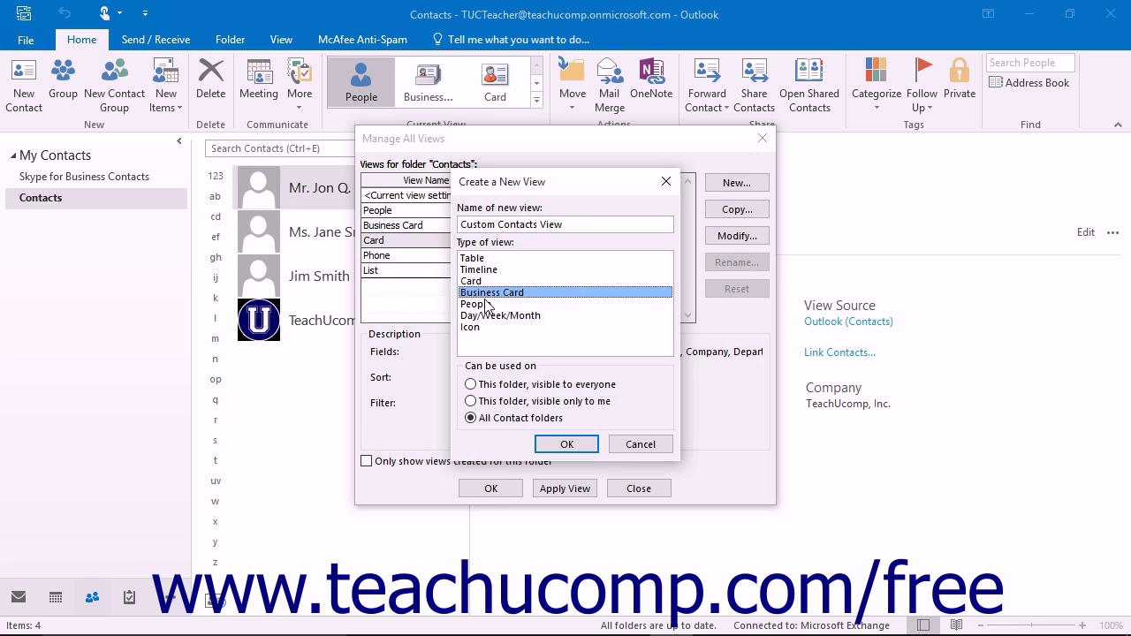
left_click(486, 305)
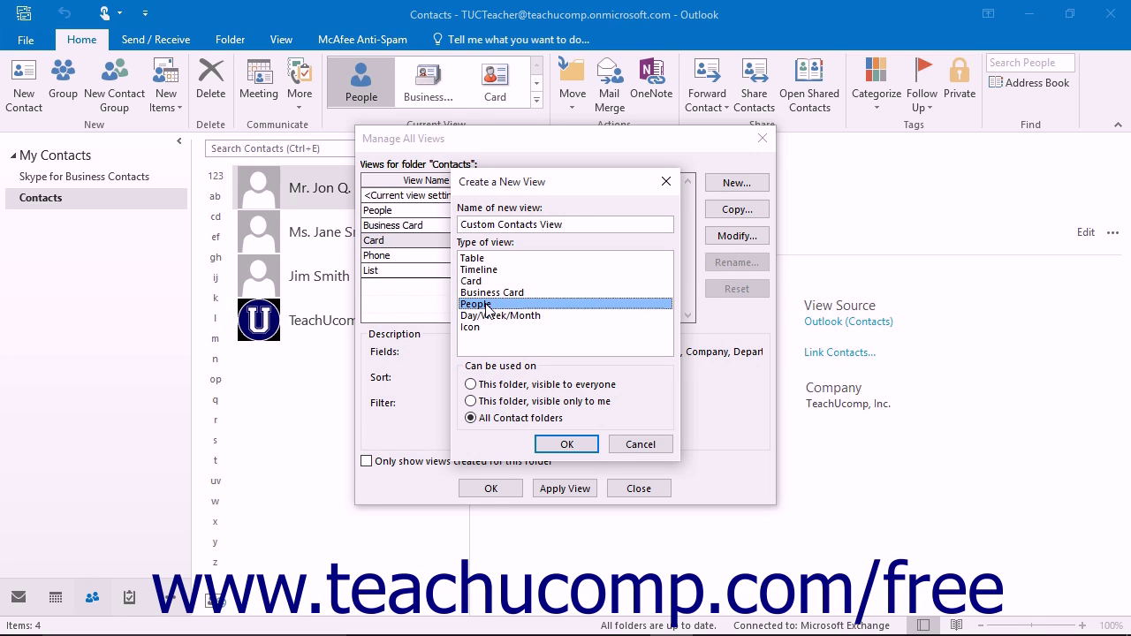
left_click(497, 317)
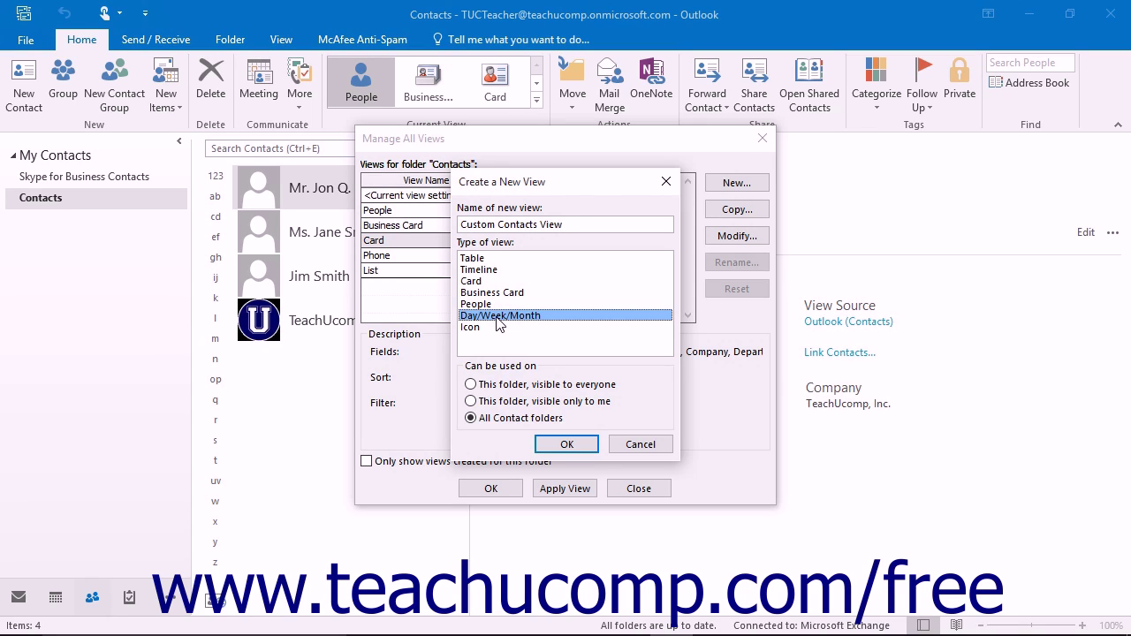
left_click(489, 328)
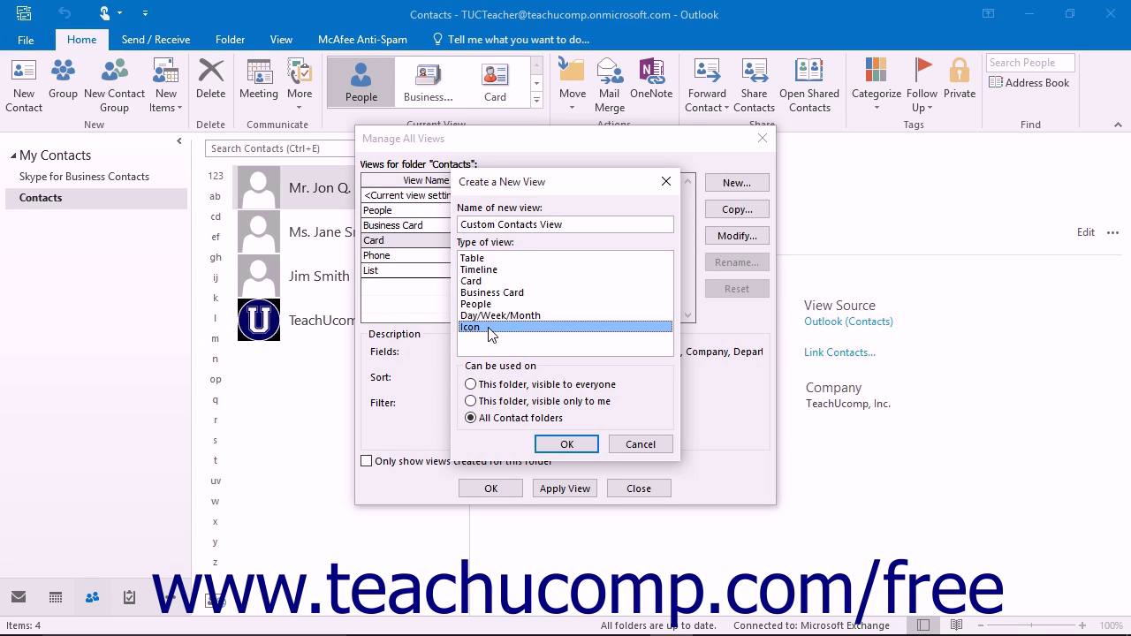
left_click(496, 258)
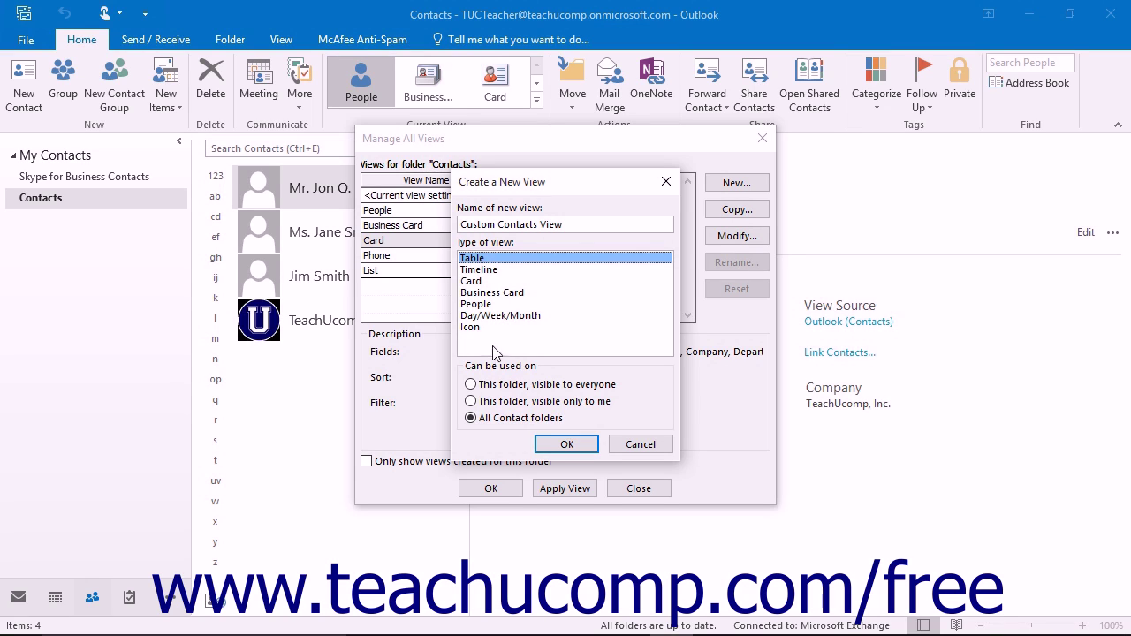
Make the view usable on all Contact folders and confirm its creation.
left_click(505, 387)
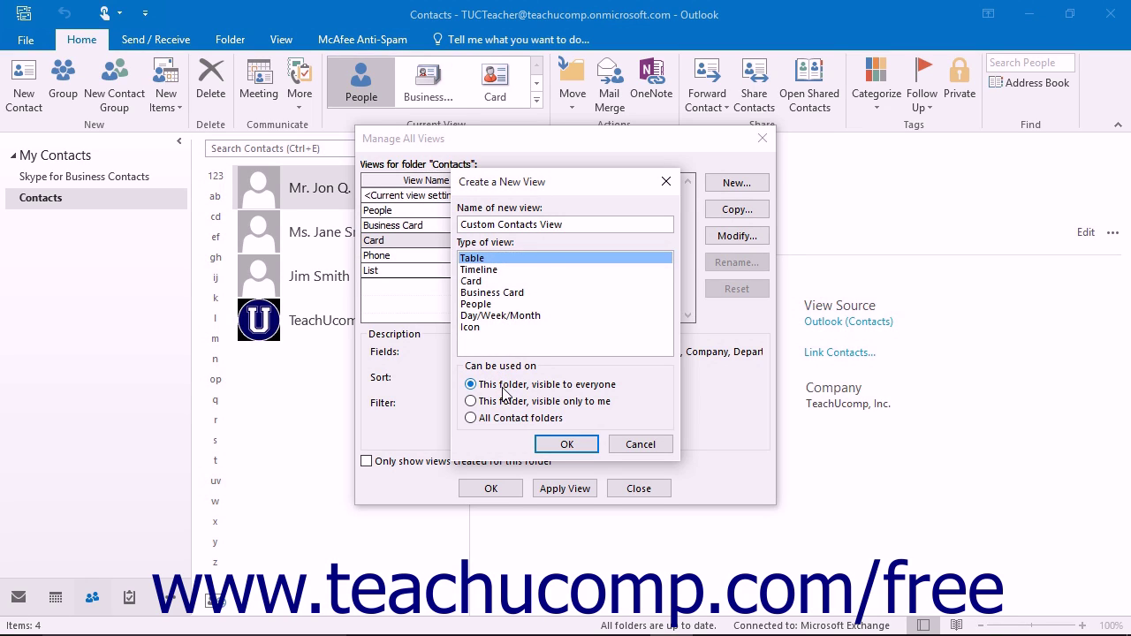
left_click(500, 403)
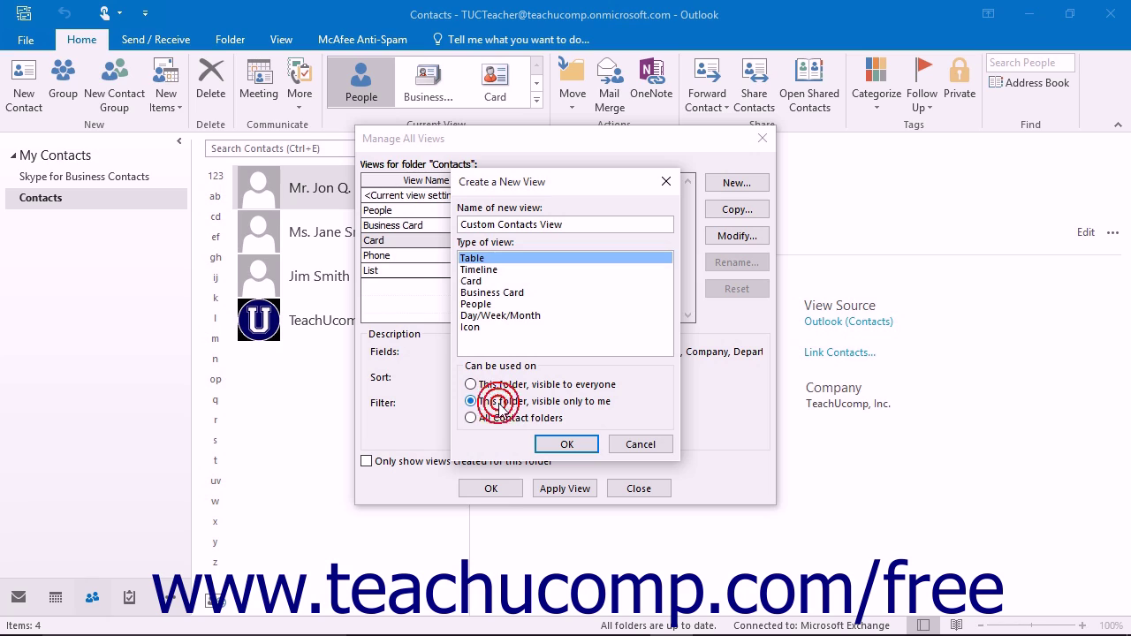
left_click(507, 421)
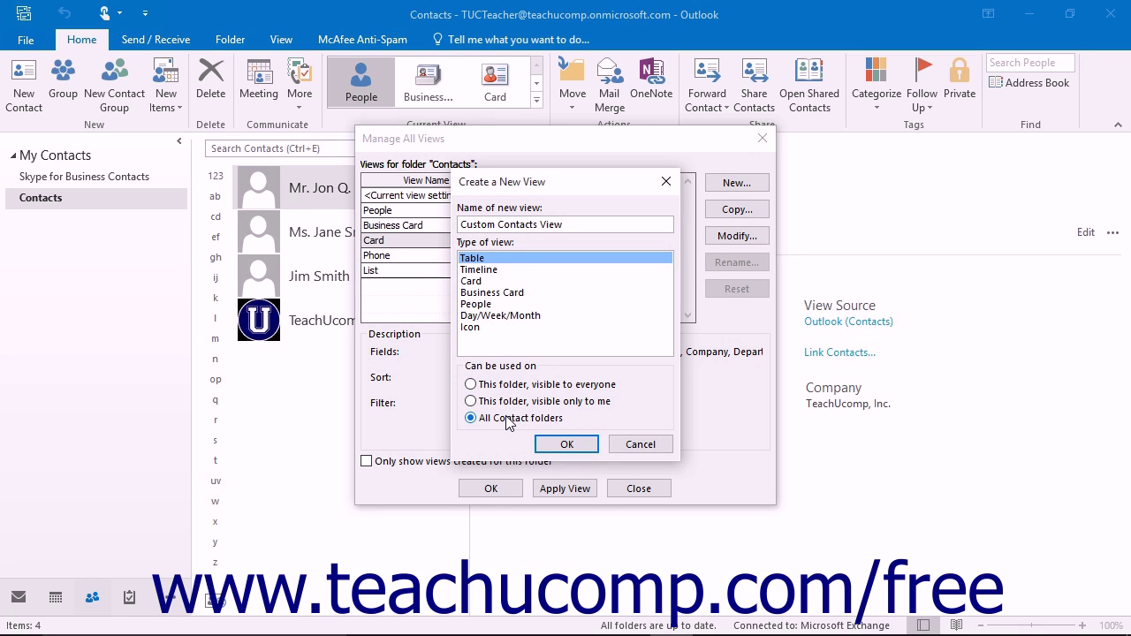
left_click(563, 445)
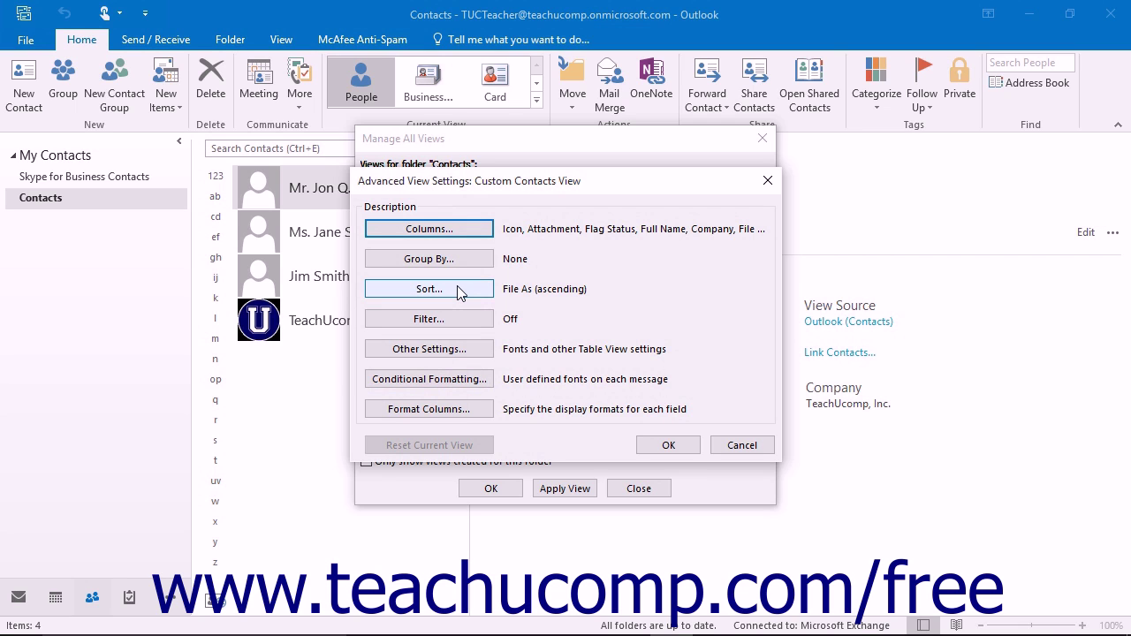
left_click(459, 231)
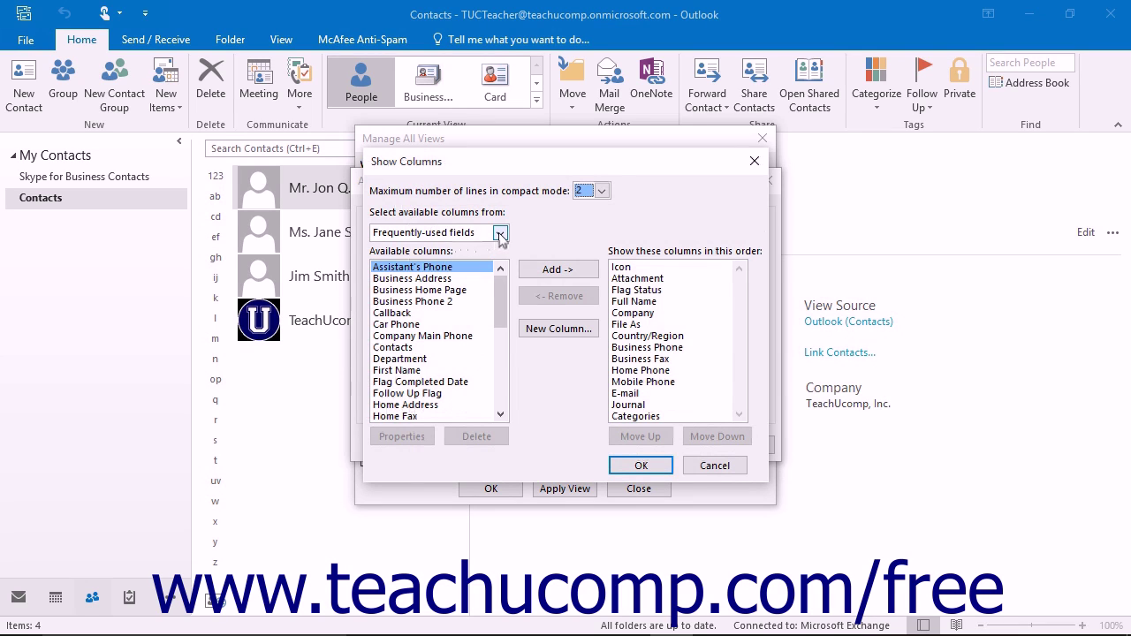
Add Assistant's Phone from the frequently-used fields to the shown columns.
left_click(500, 233)
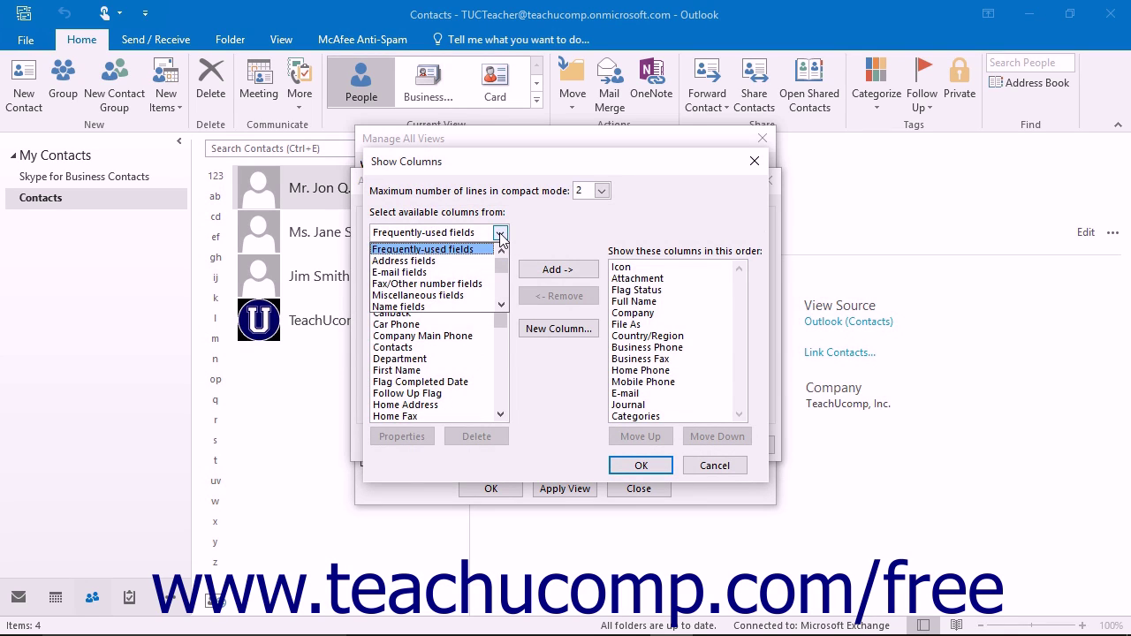
left_click(500, 235)
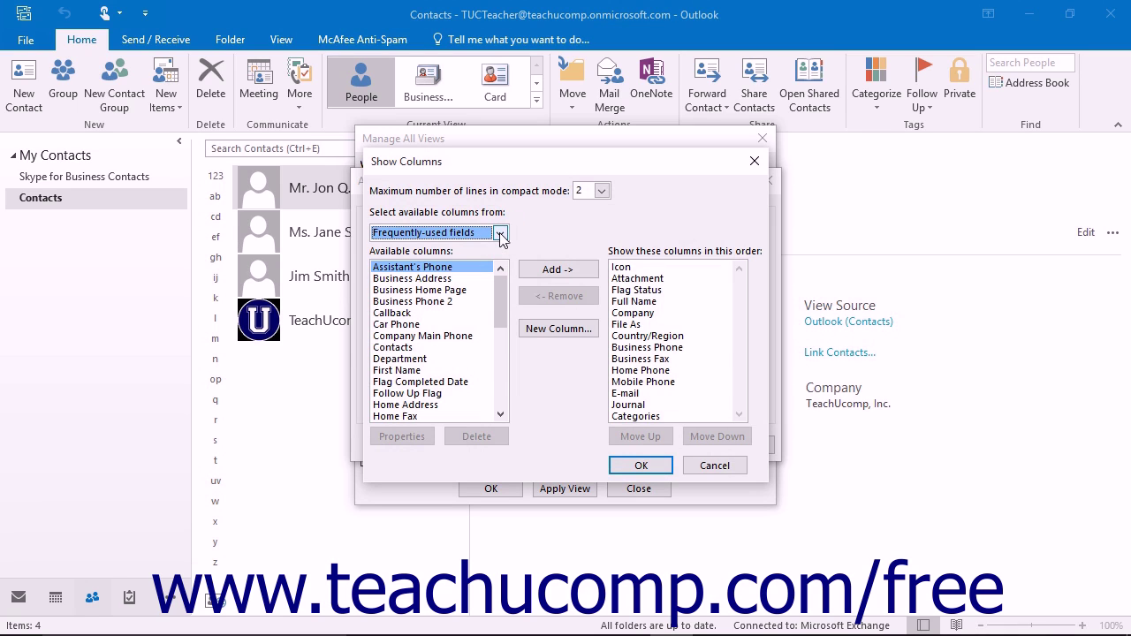
left_click(621, 347)
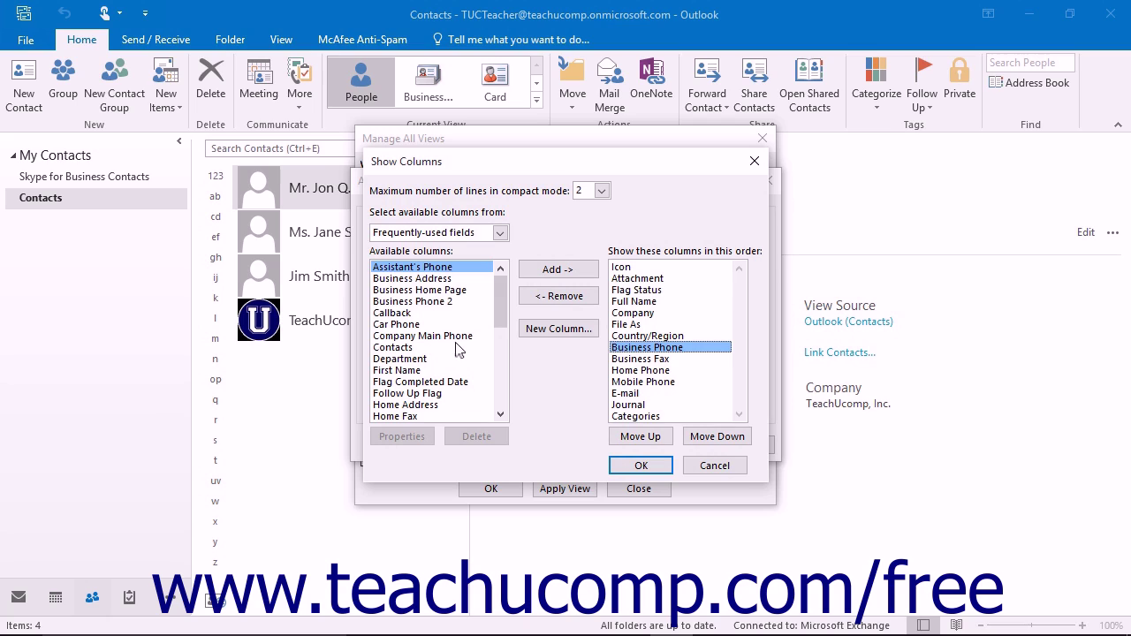
left_click(471, 268)
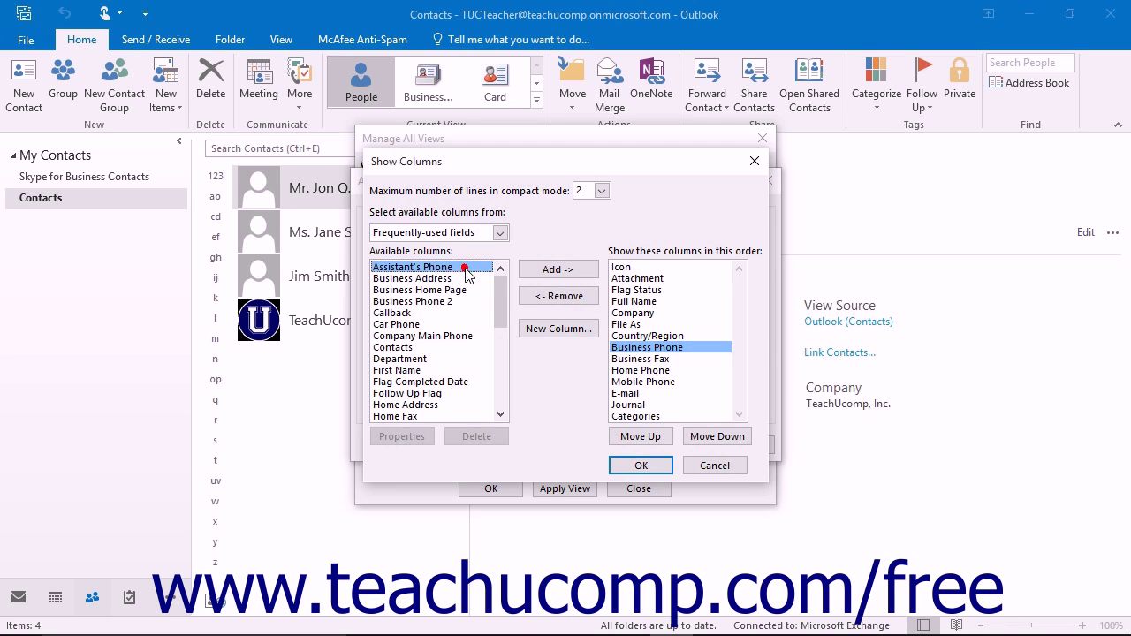
left_click(563, 274)
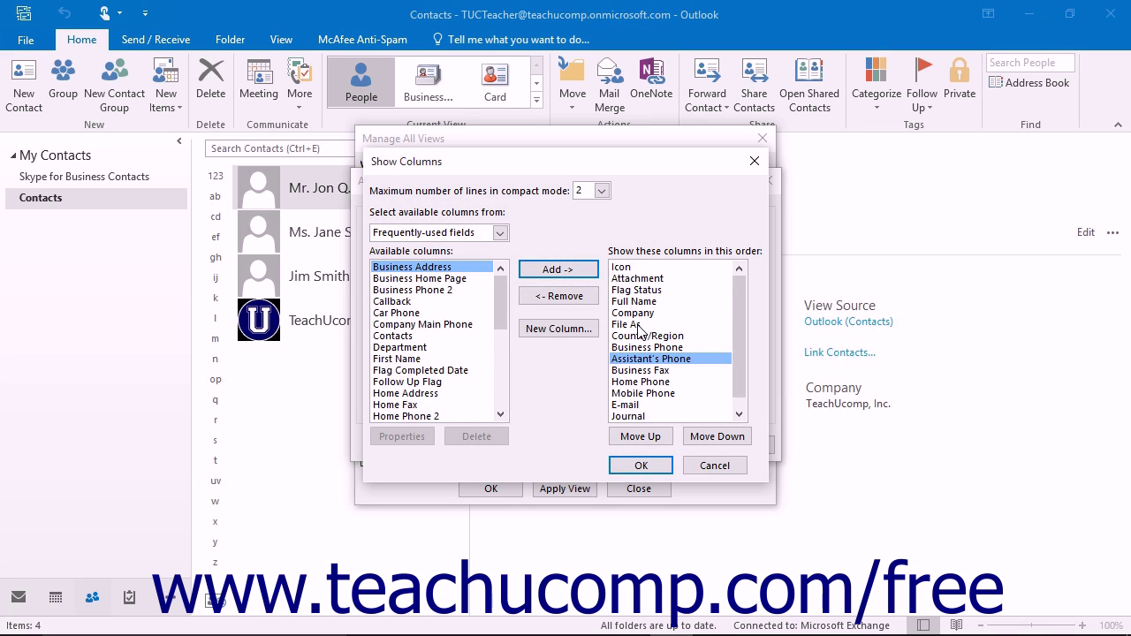
Move Assistant's Phone to sit directly after Mobile Phone and confirm the columns.
left_click(667, 359)
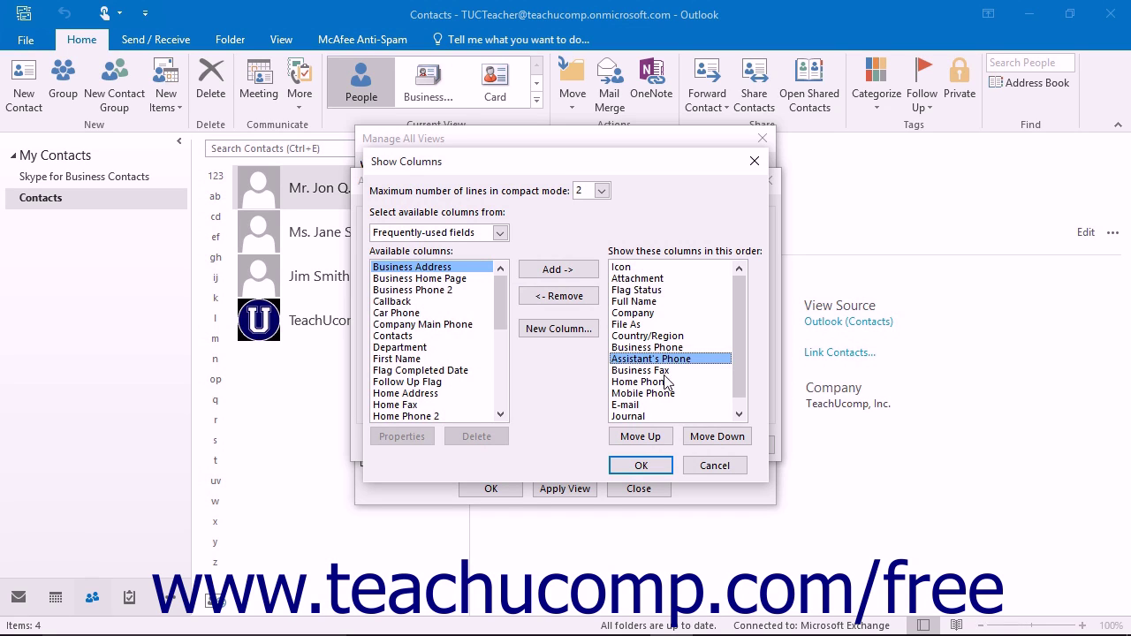
left_click(663, 439)
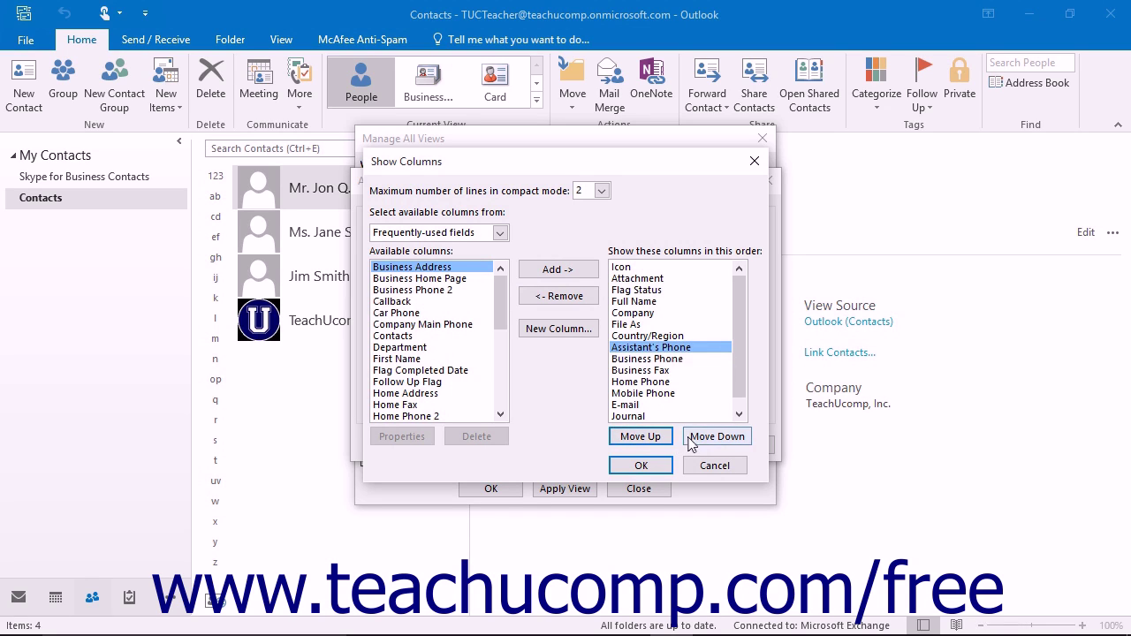
left_click(695, 437)
left_click(696, 437)
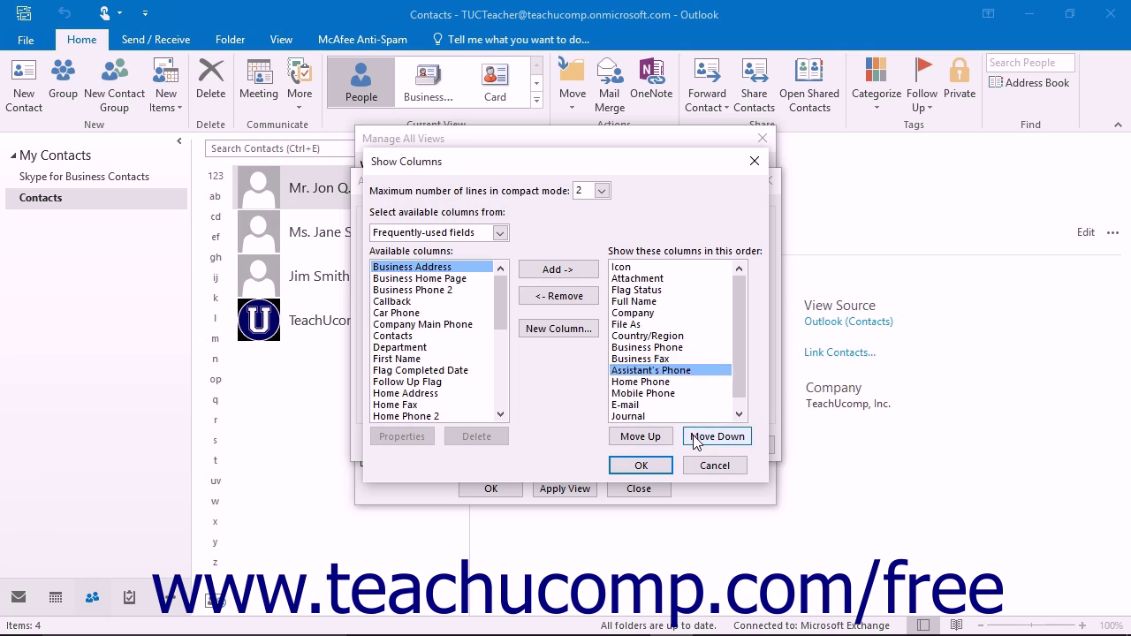
left_click(695, 436)
left_click(696, 437)
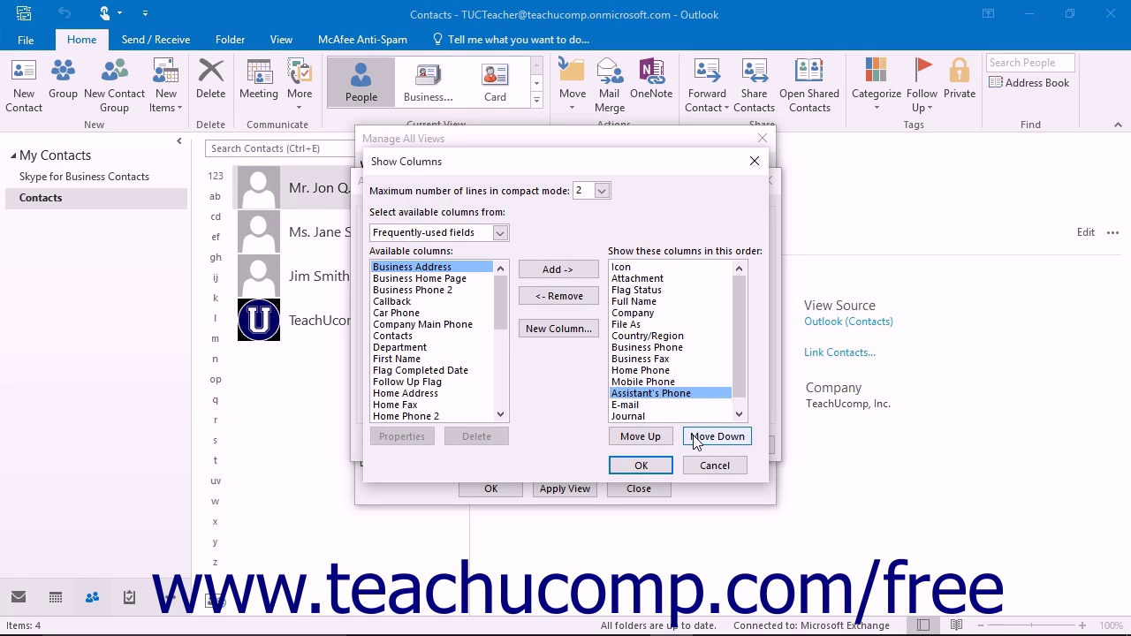
left_click(643, 465)
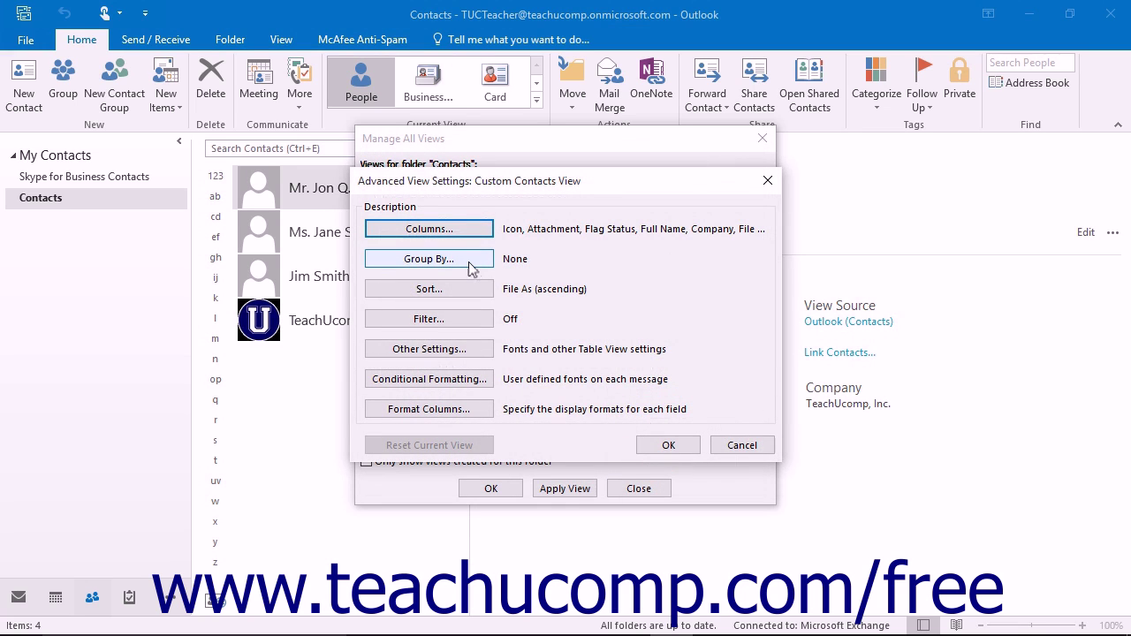
Set the view's Group By to Categories, ascending, after briefly trying descending.
left_click(469, 265)
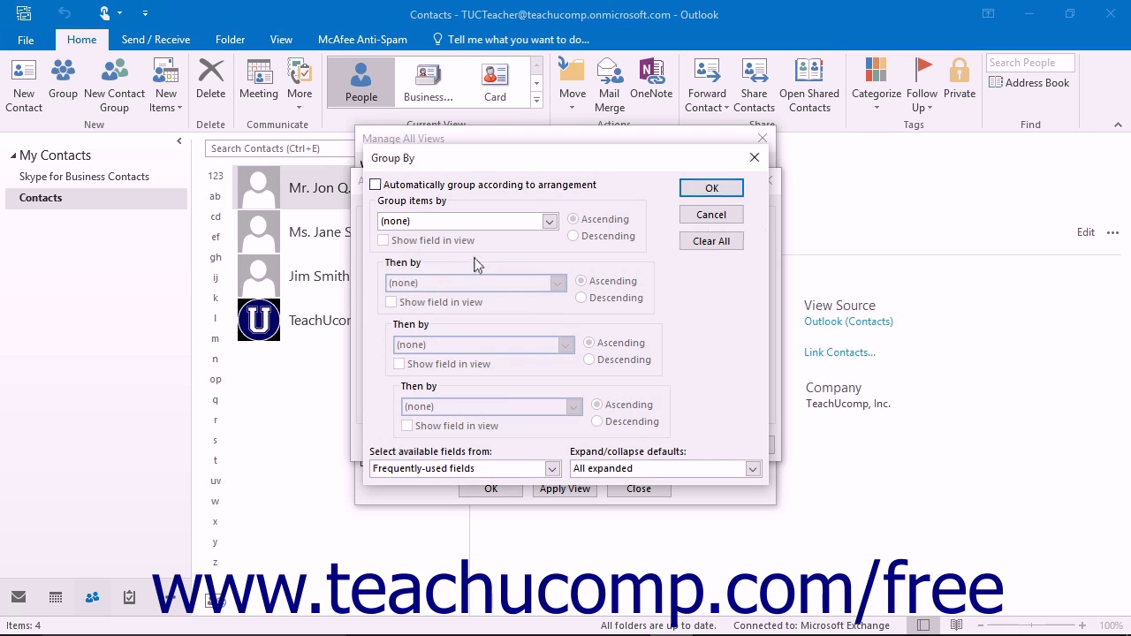
left_click(550, 222)
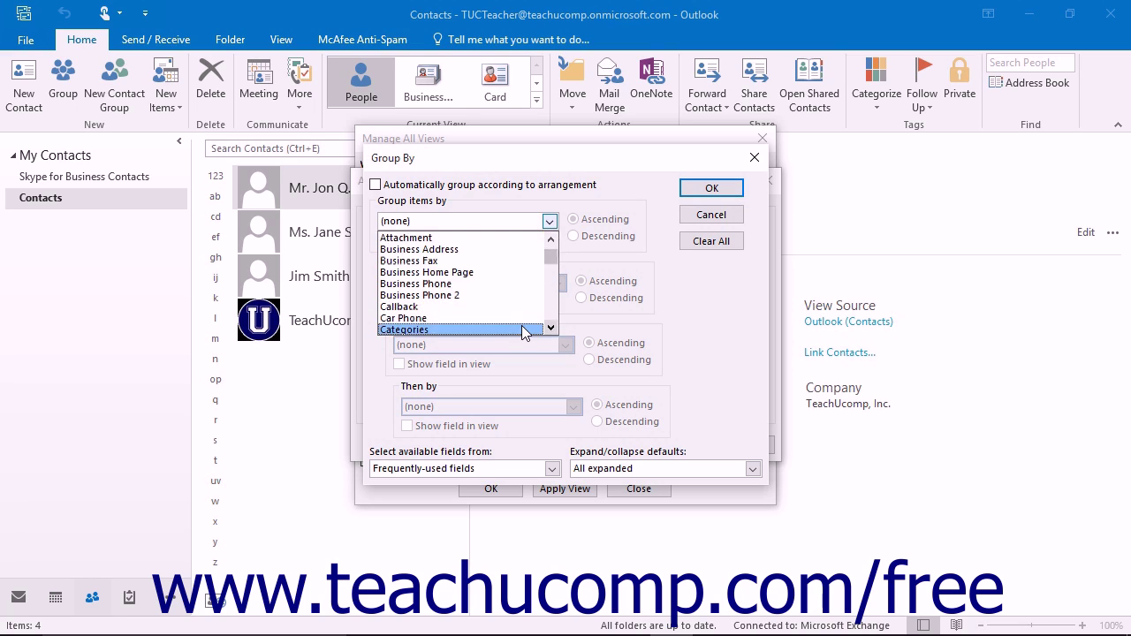
left_click(522, 326)
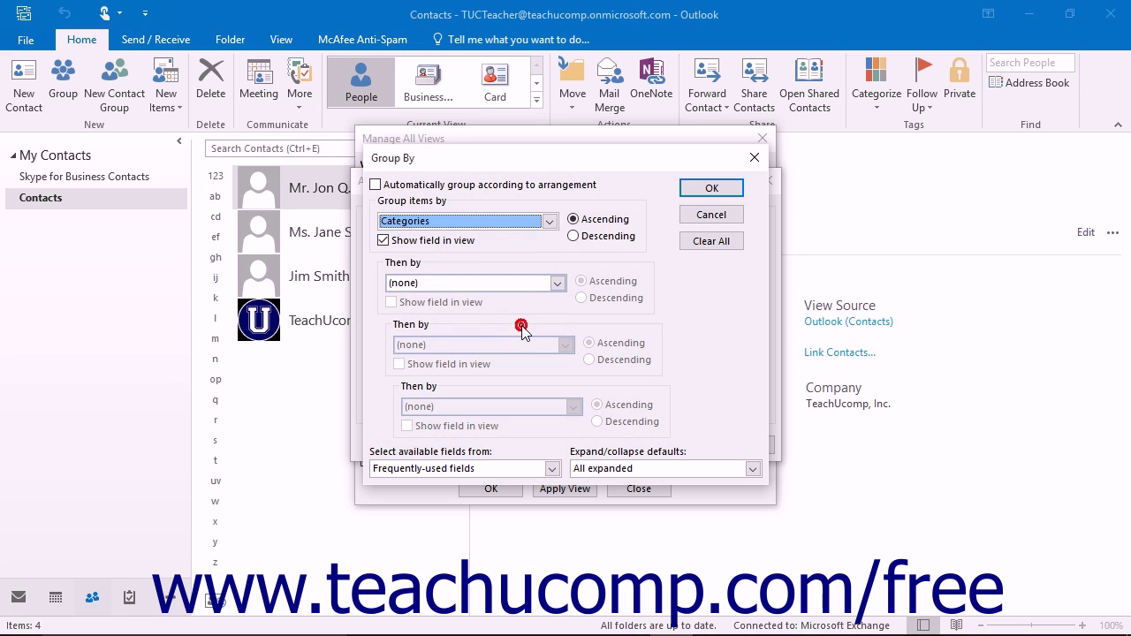
left_click(622, 225)
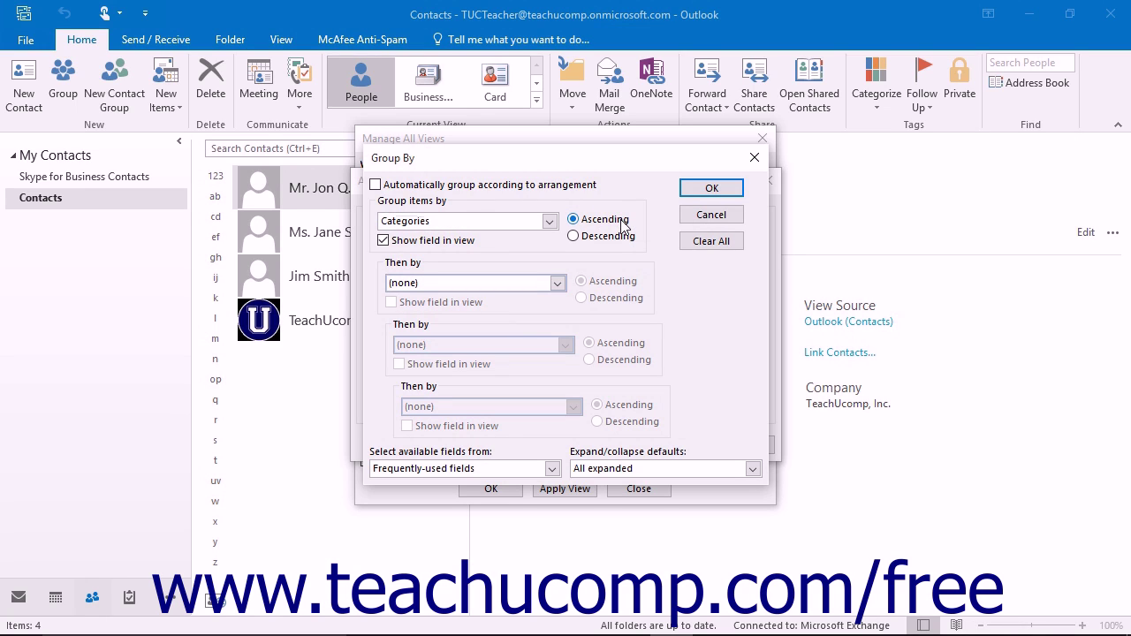
left_click(609, 238)
left_click(610, 239)
left_click(609, 221)
left_click(710, 187)
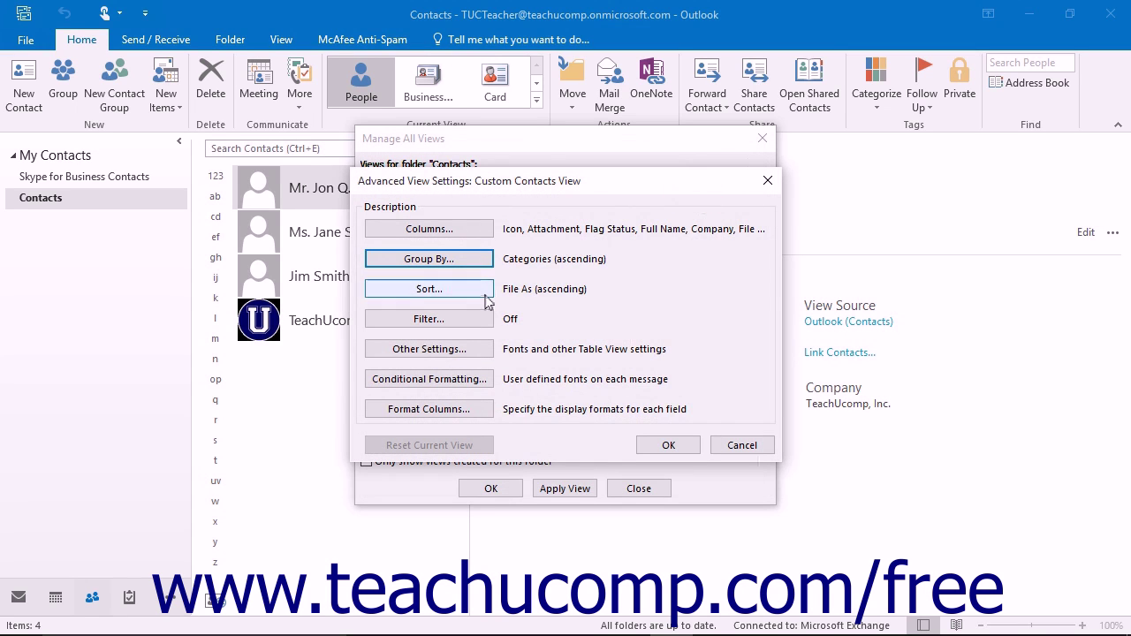
left_click(486, 297)
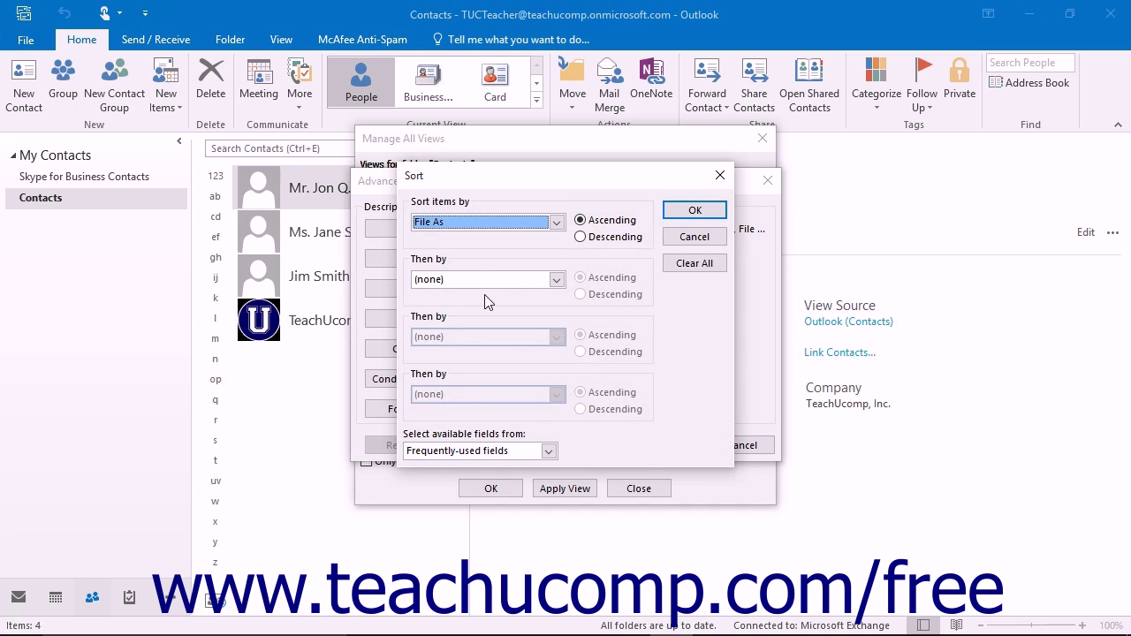
left_click(557, 223)
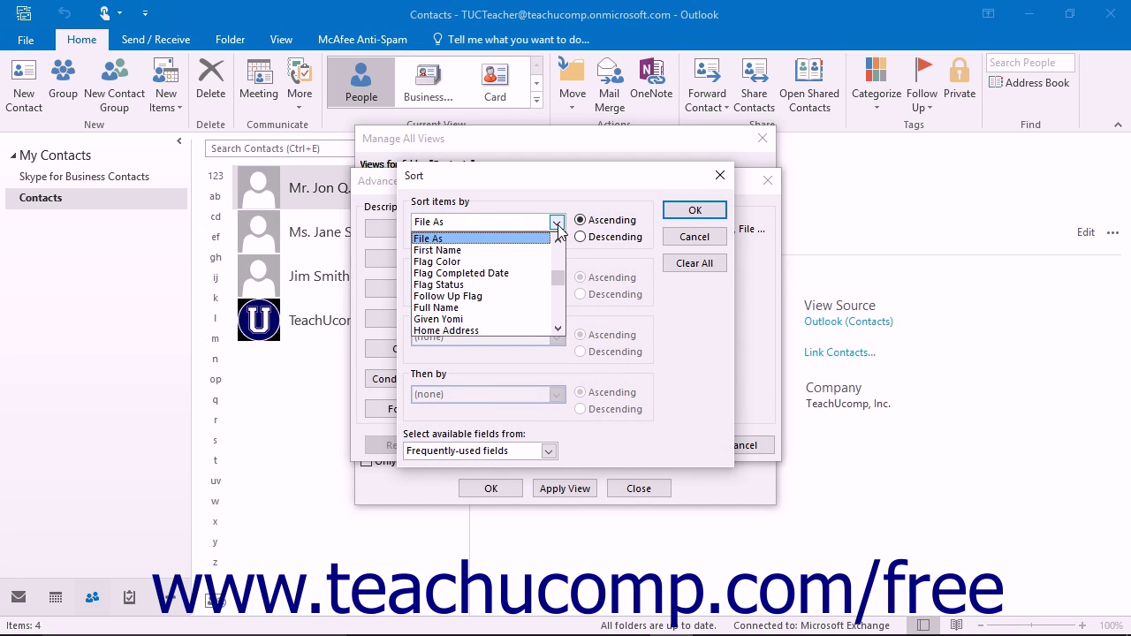
left_click(506, 239)
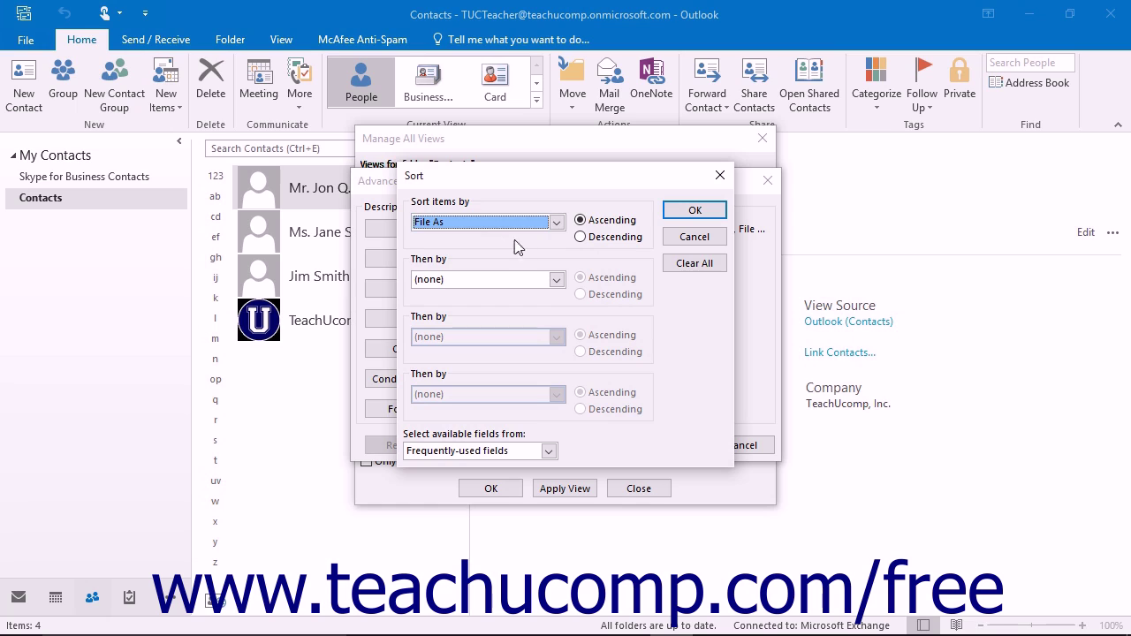
left_click(582, 220)
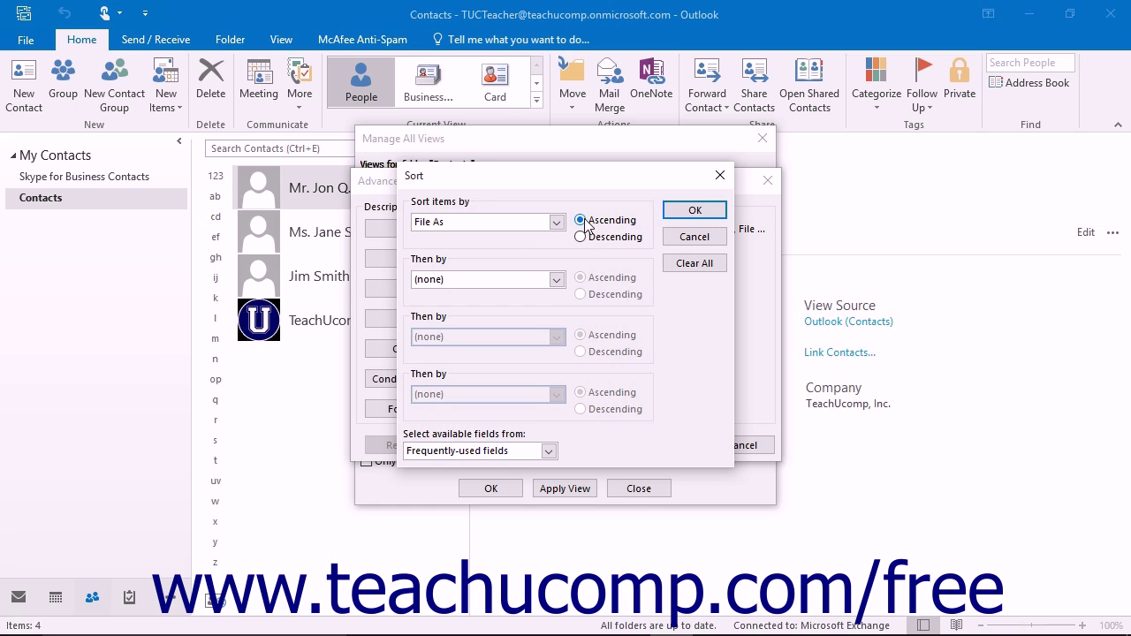
left_click(548, 451)
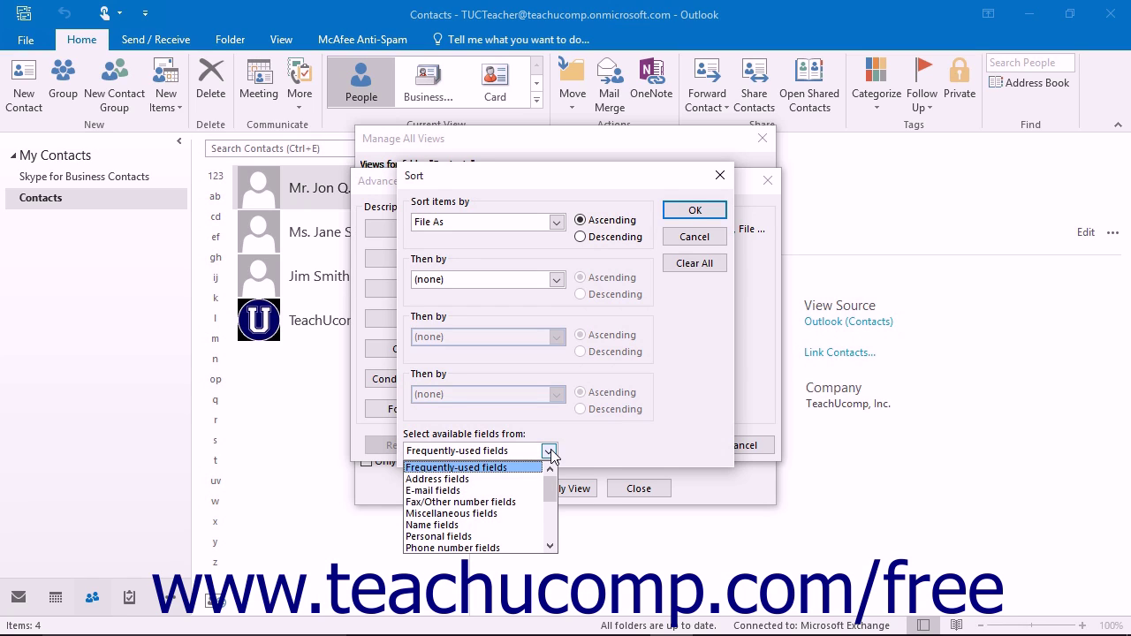
left_click(549, 452)
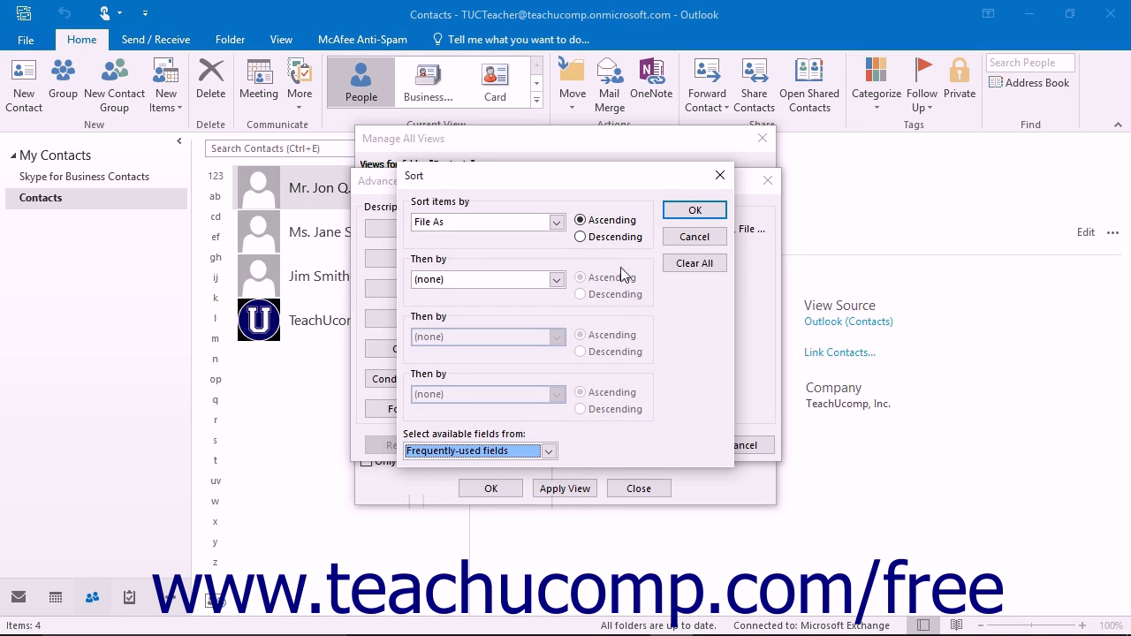
left_click(675, 211)
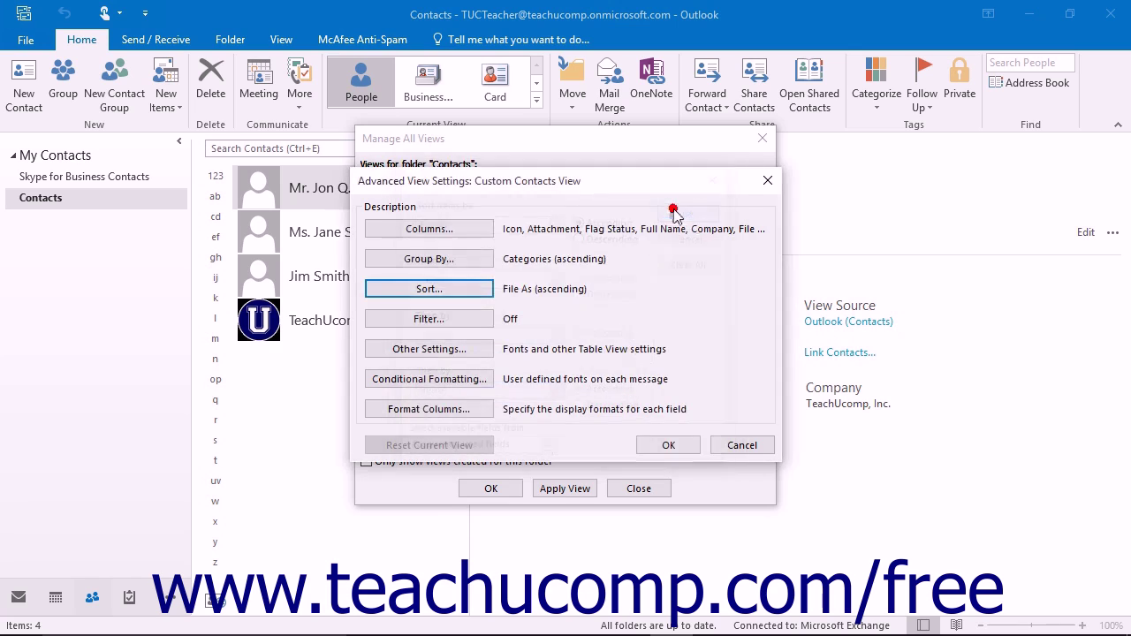
Browse the Contacts, More Choices, Advanced and SQL filter tabs, ending on Advanced.
left_click(475, 321)
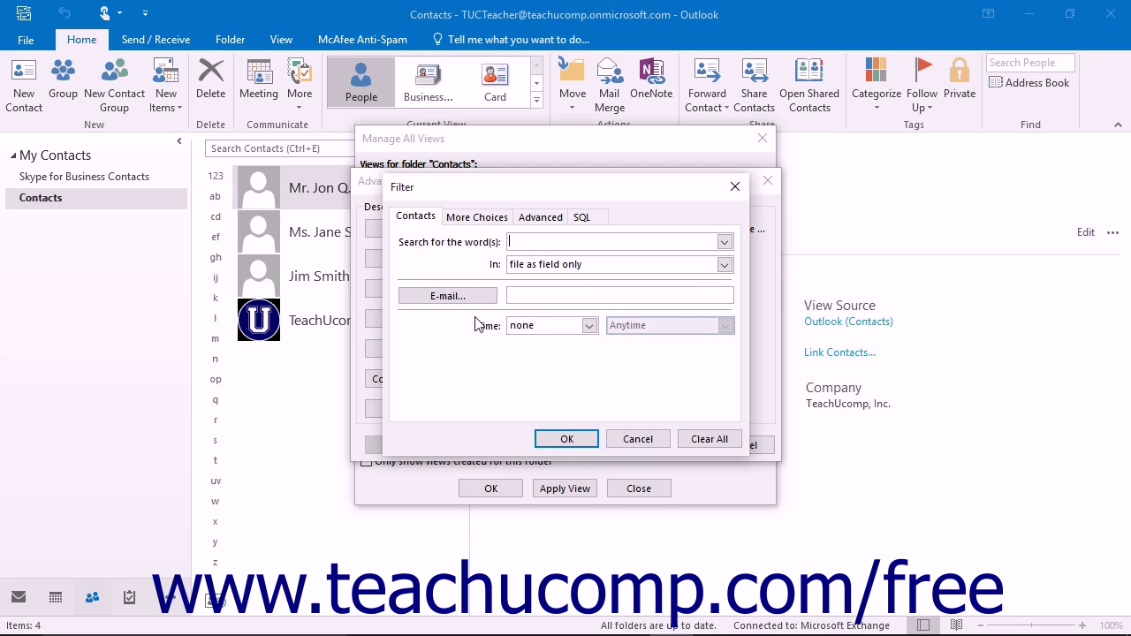
left_click(459, 217)
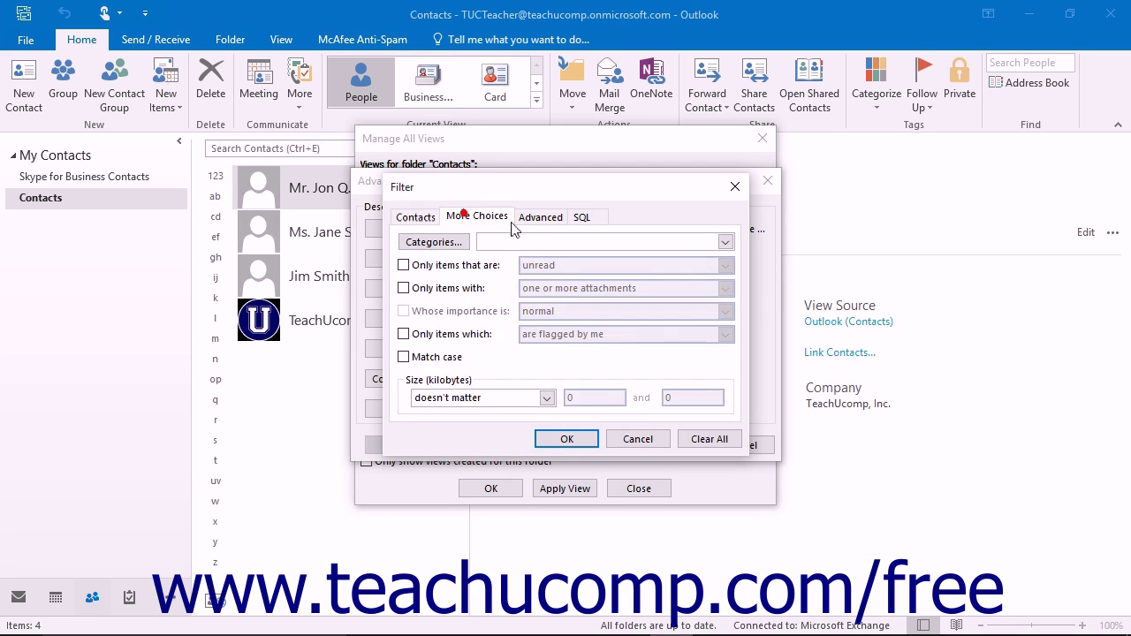
left_click(535, 218)
left_click(578, 218)
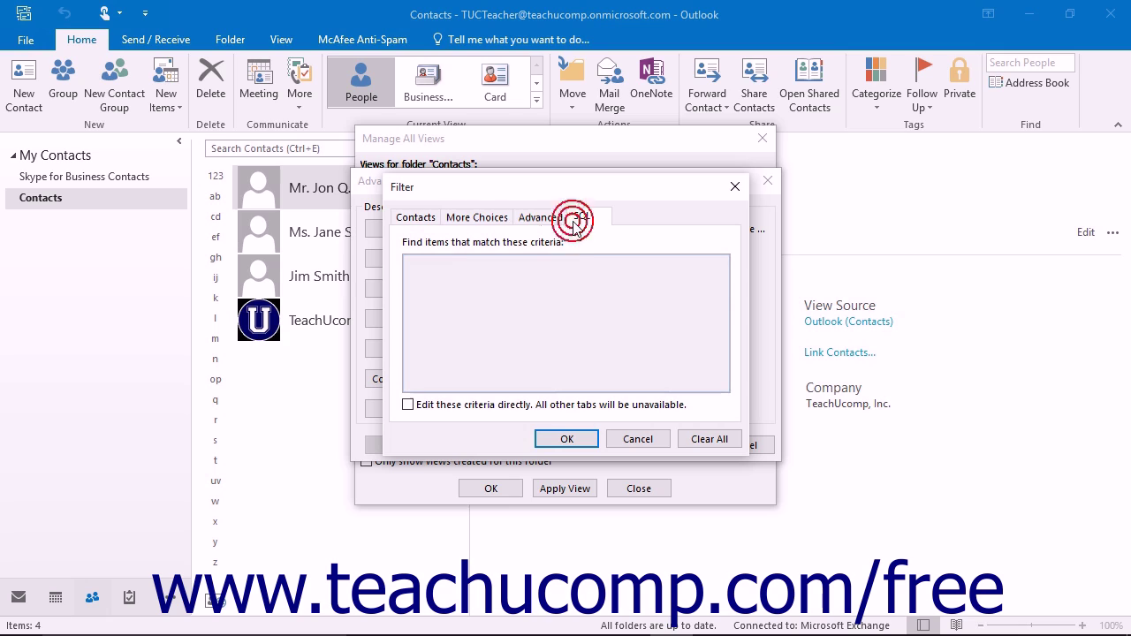
left_click(430, 218)
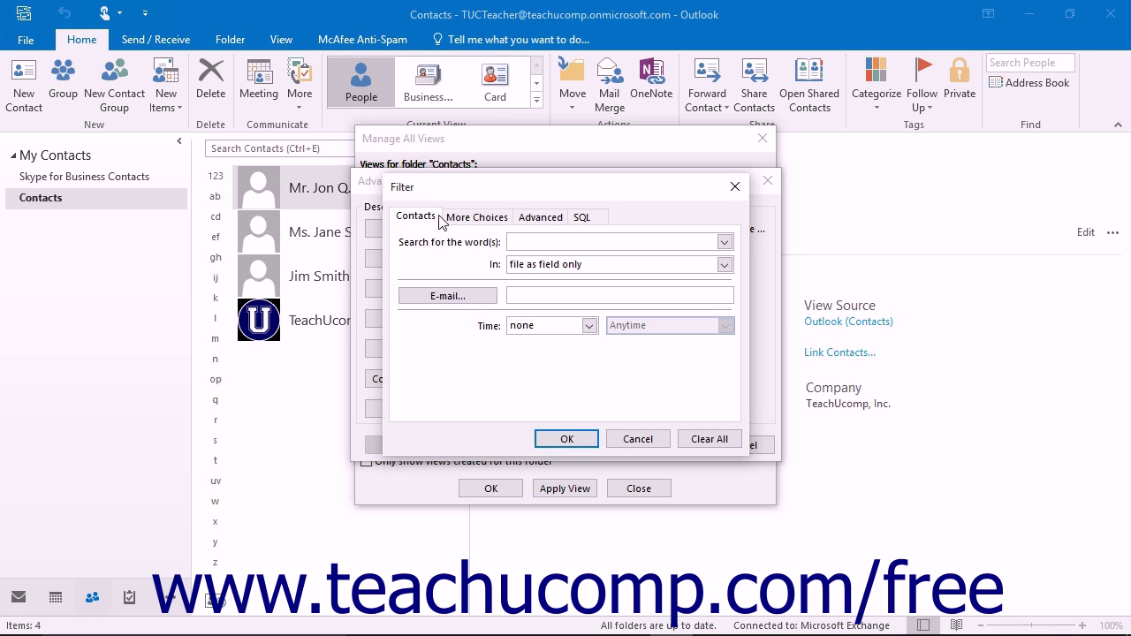
left_click(469, 218)
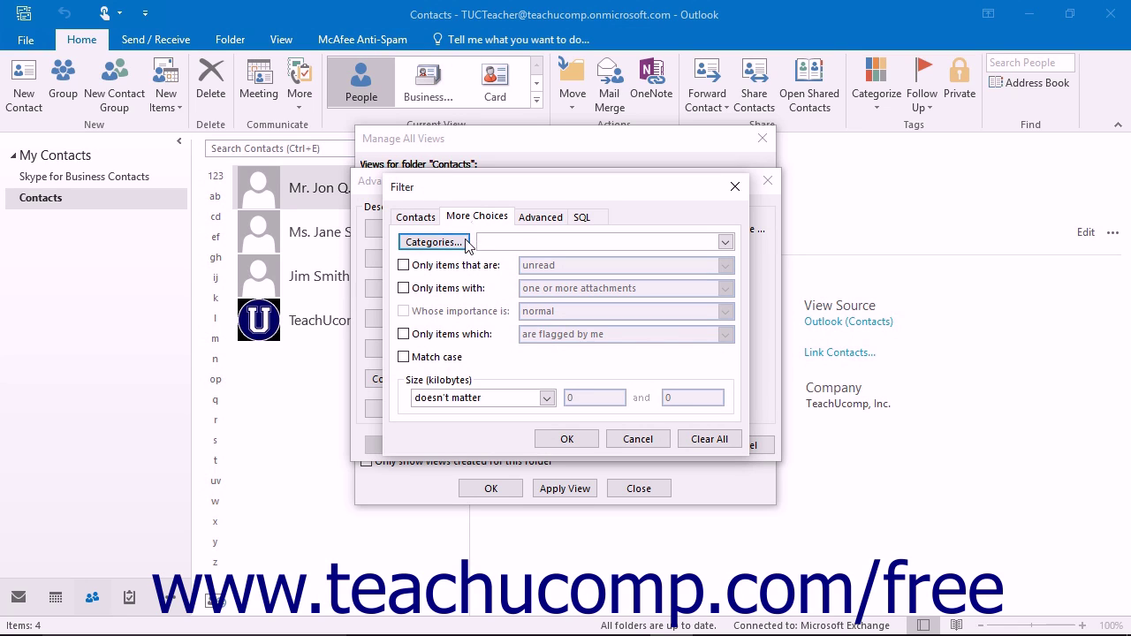
left_click(467, 255)
left_click(538, 218)
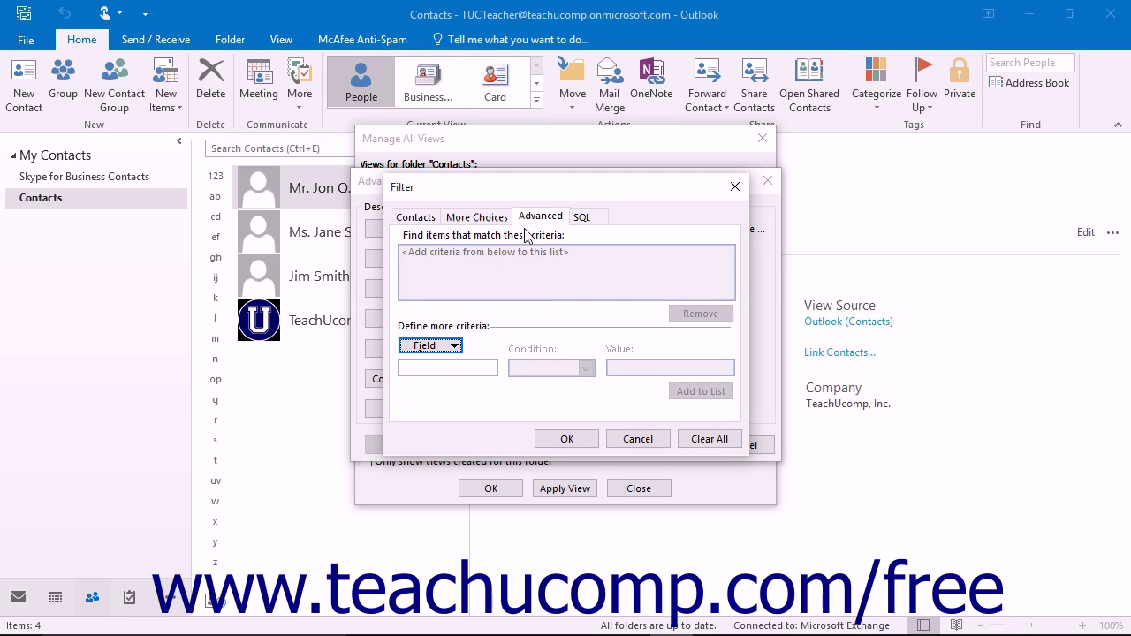
Try a Home Address PO Box 'is (exactly)' criterion and view its SQL, then close the filter without adding criteria.
left_click(454, 347)
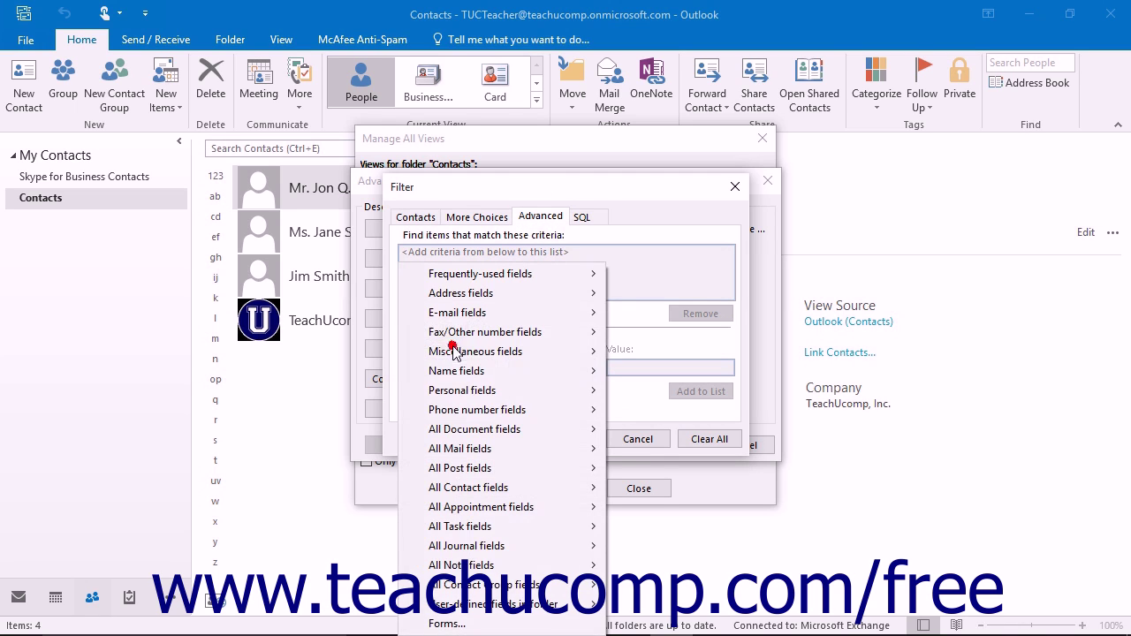
mouse_move(548, 293)
left_click(634, 290)
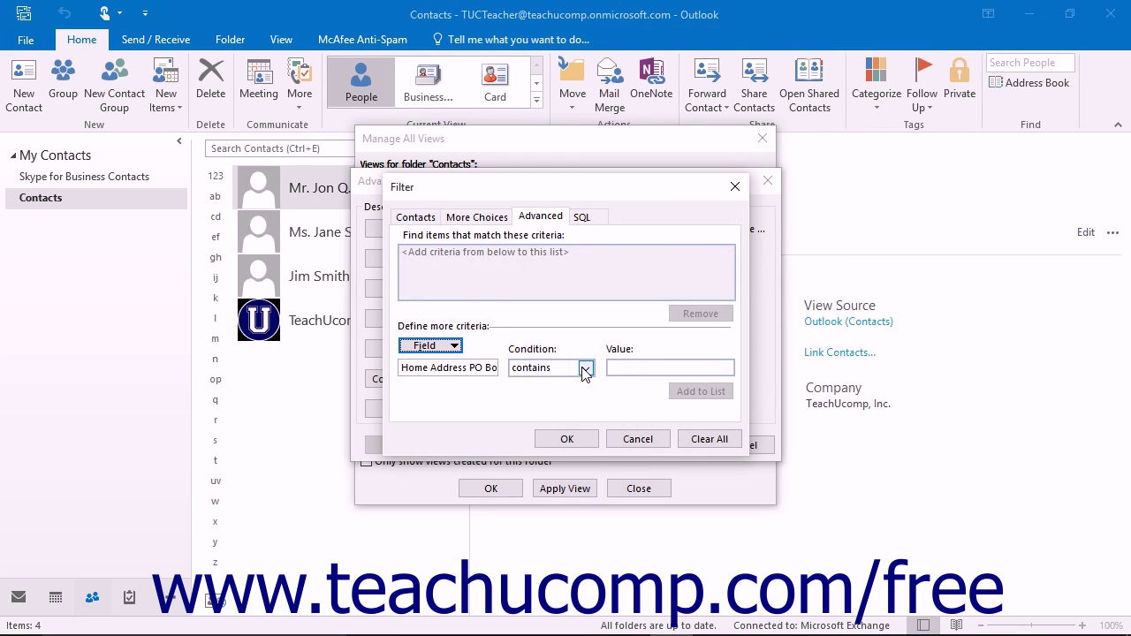
left_click(584, 368)
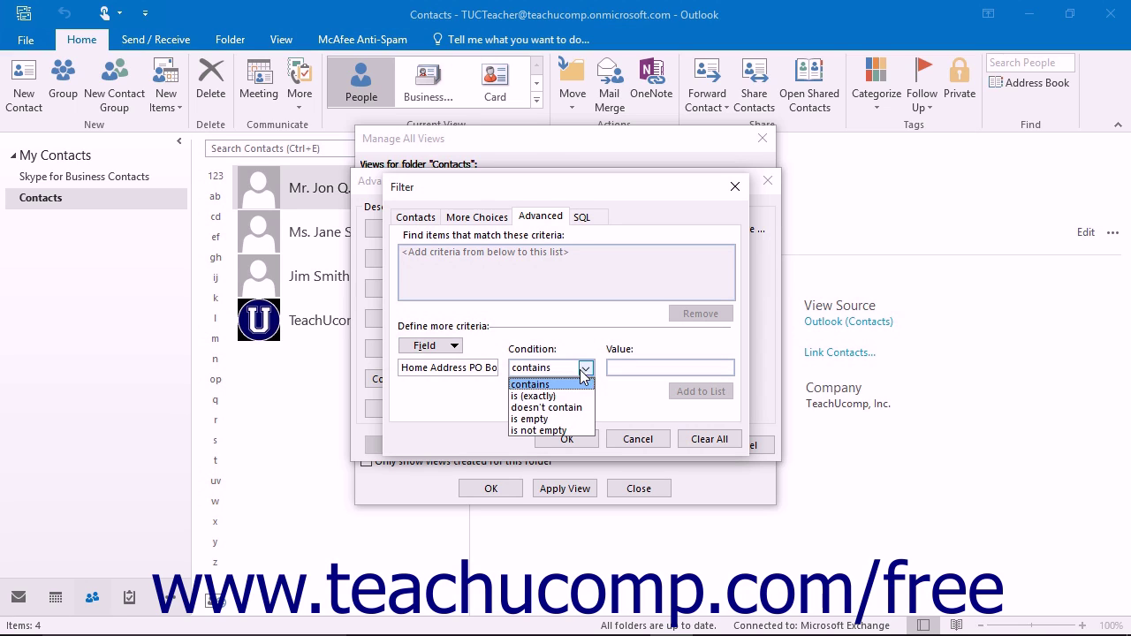
left_click(564, 395)
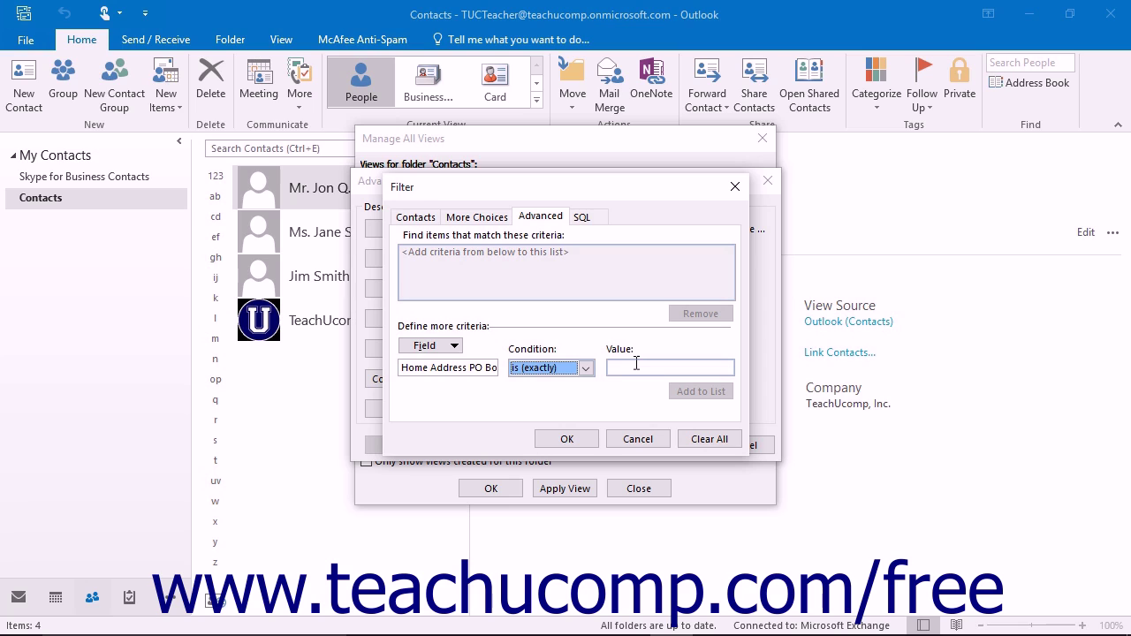
left_click(636, 363)
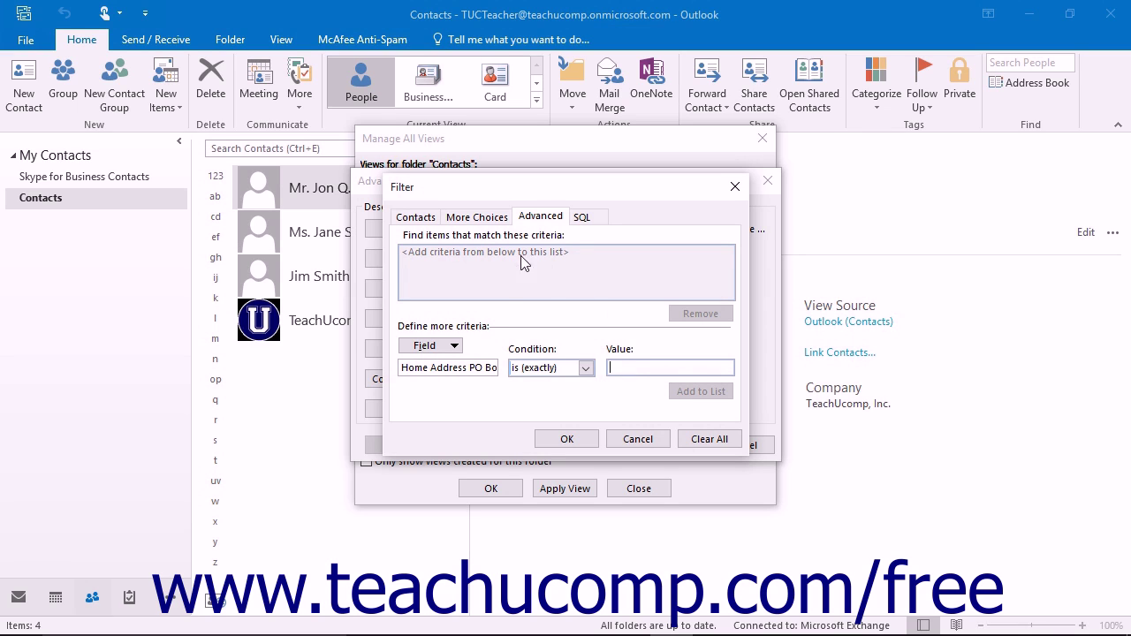
left_click(585, 217)
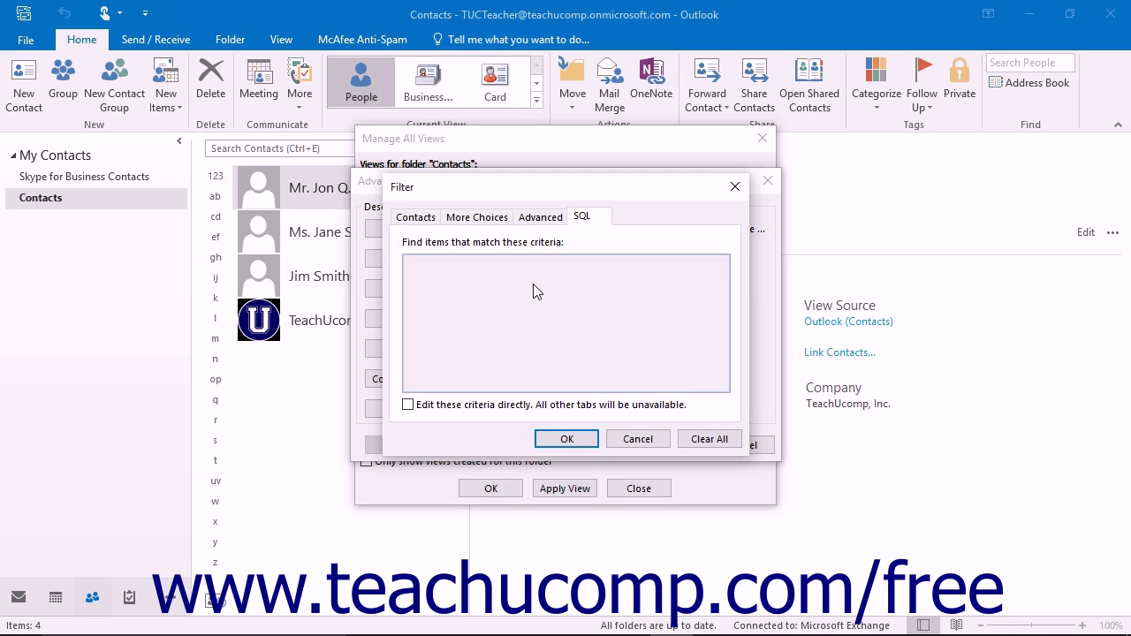
left_click(570, 439)
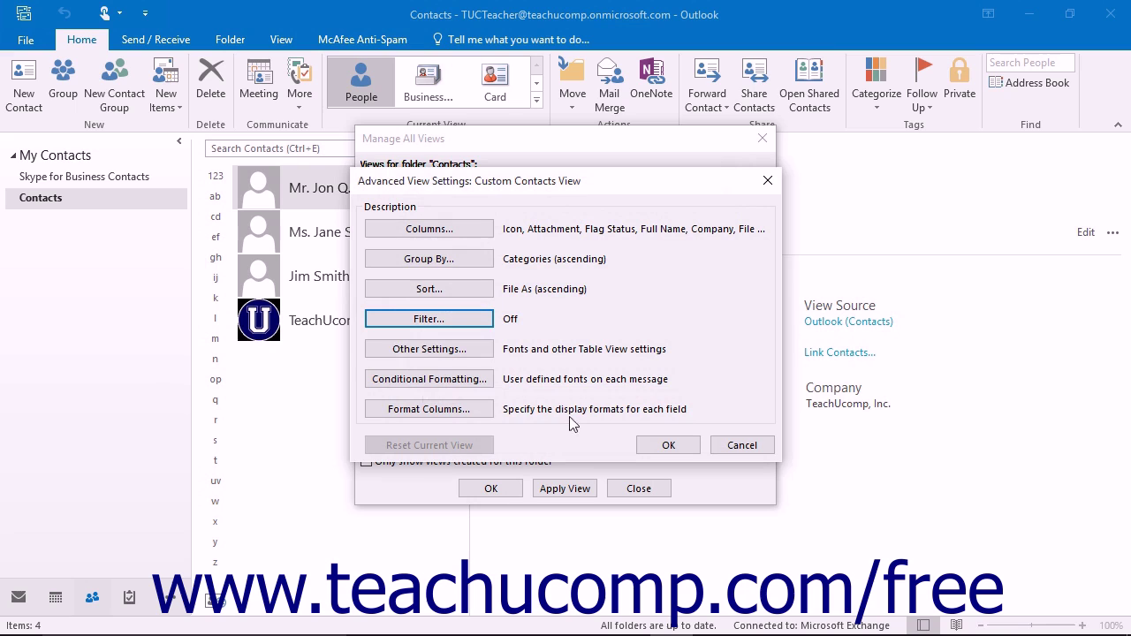
left_click(431, 350)
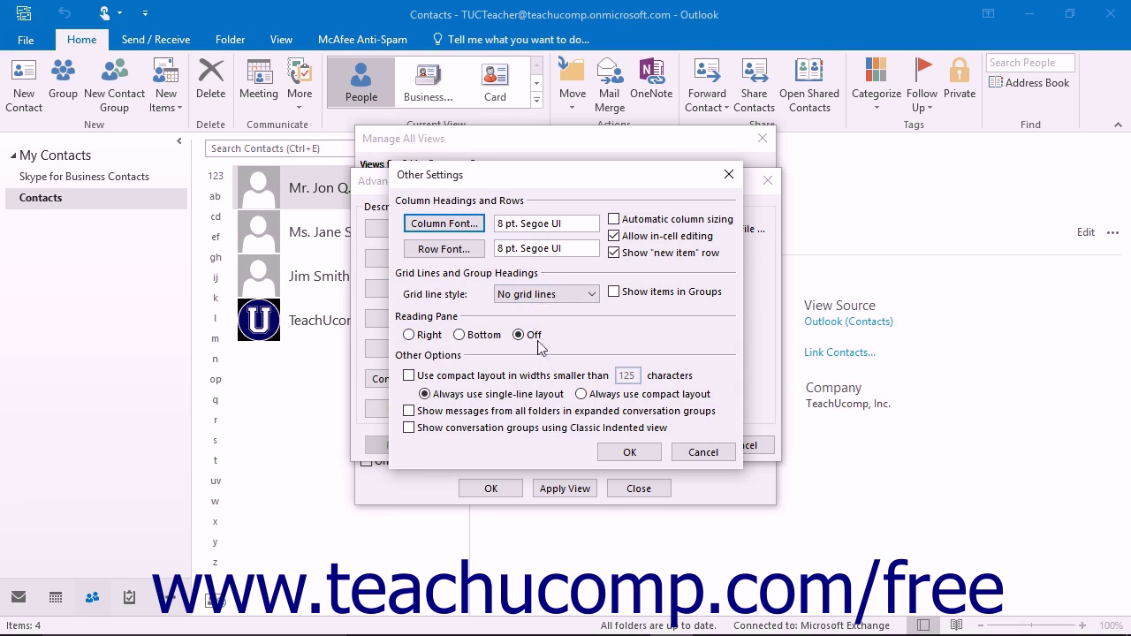
left_click(623, 453)
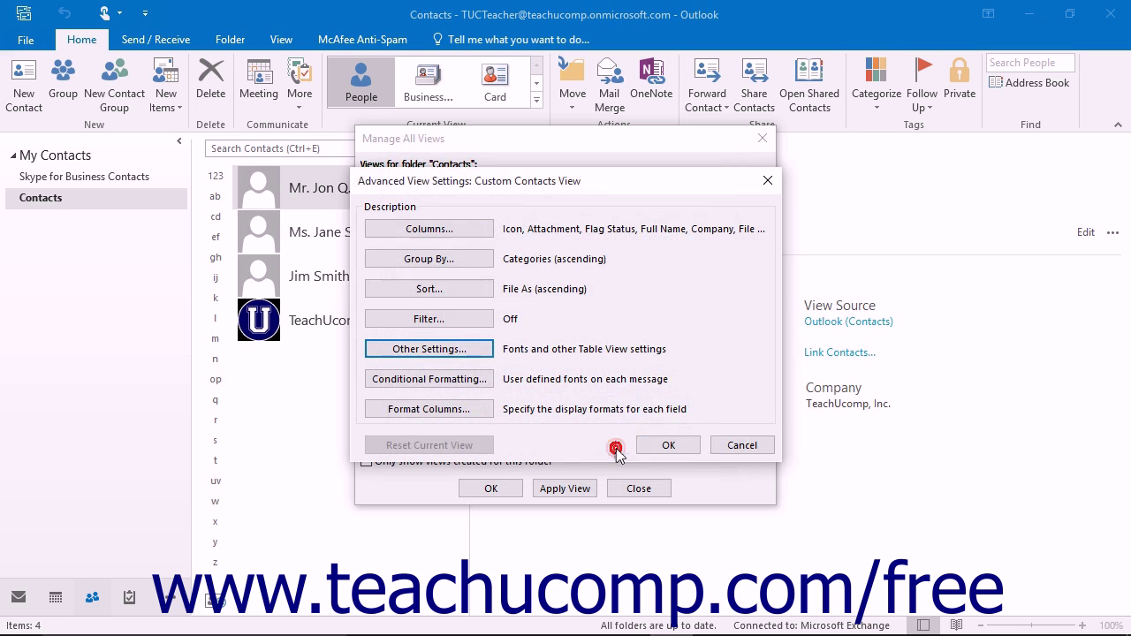
left_click(466, 380)
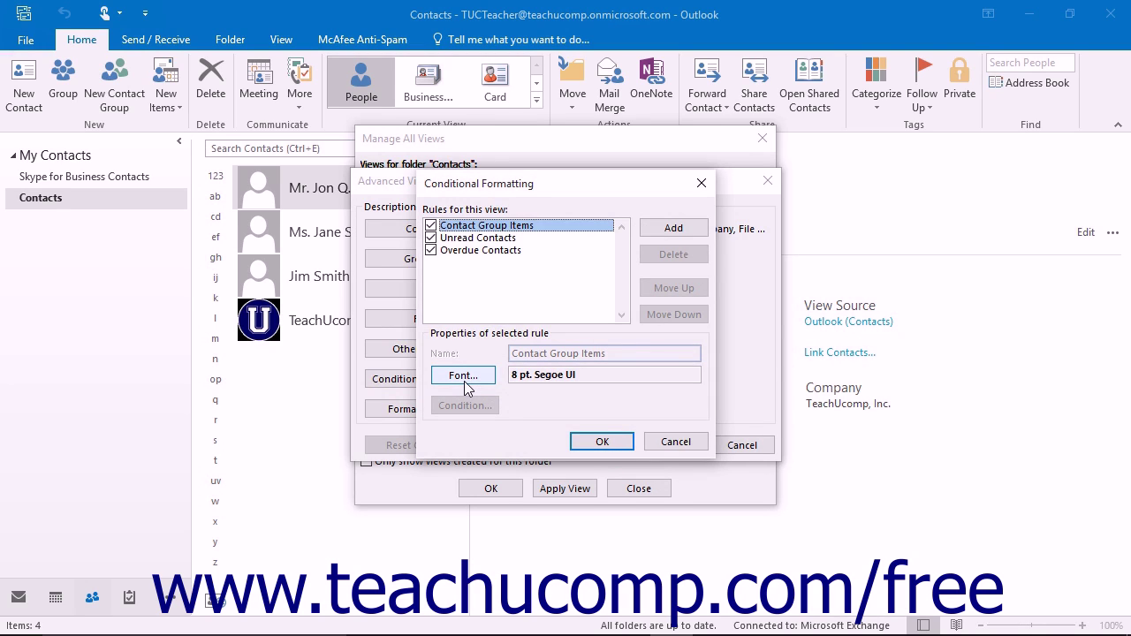
Add a conditional formatting rule named 'My Rule' with red 8 pt Segoe UI font.
left_click(465, 383)
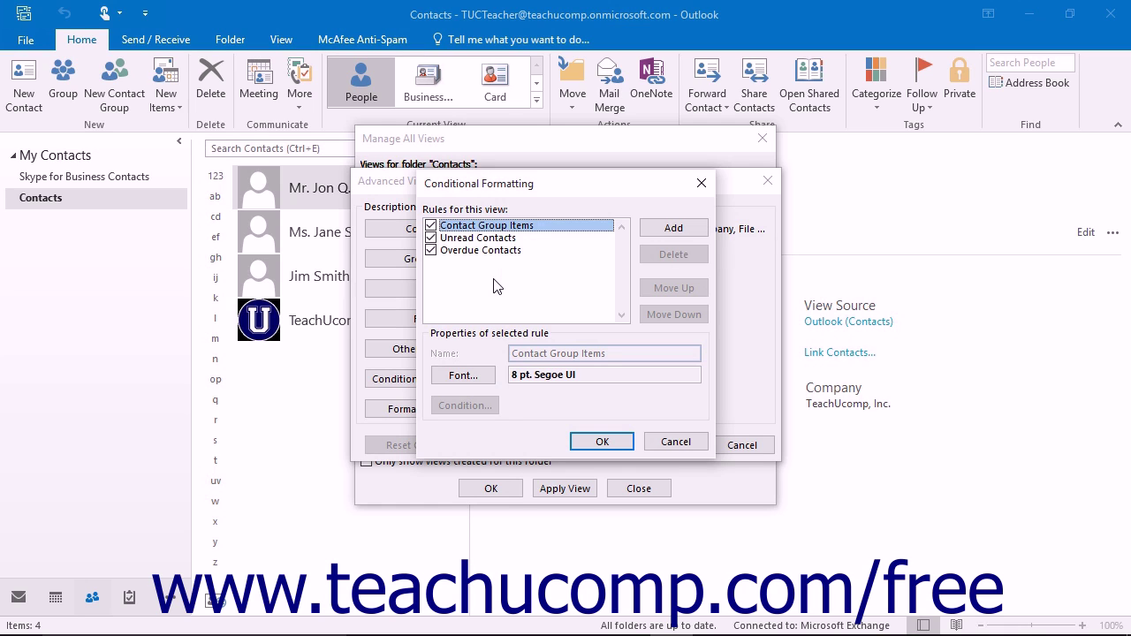
left_click(658, 229)
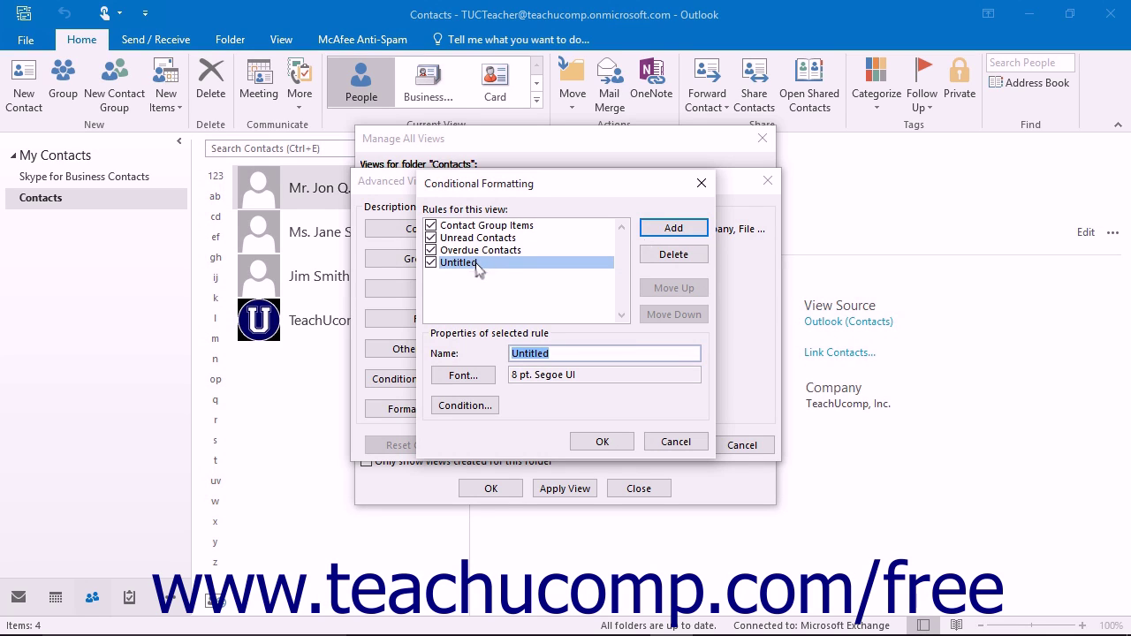
type("My Rule")
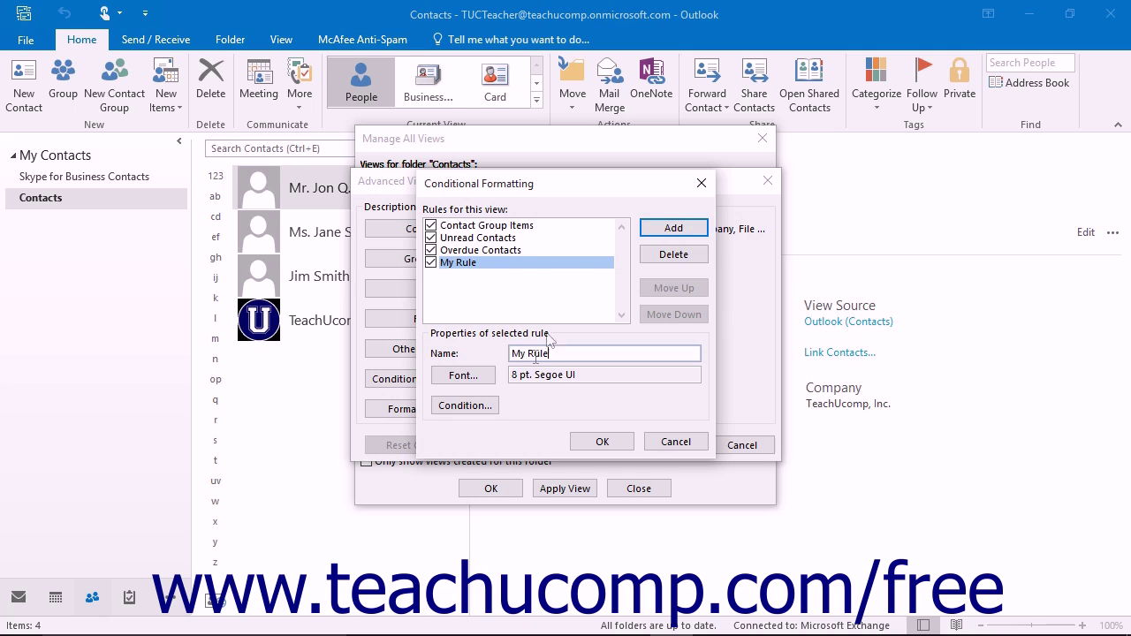
left_click(472, 376)
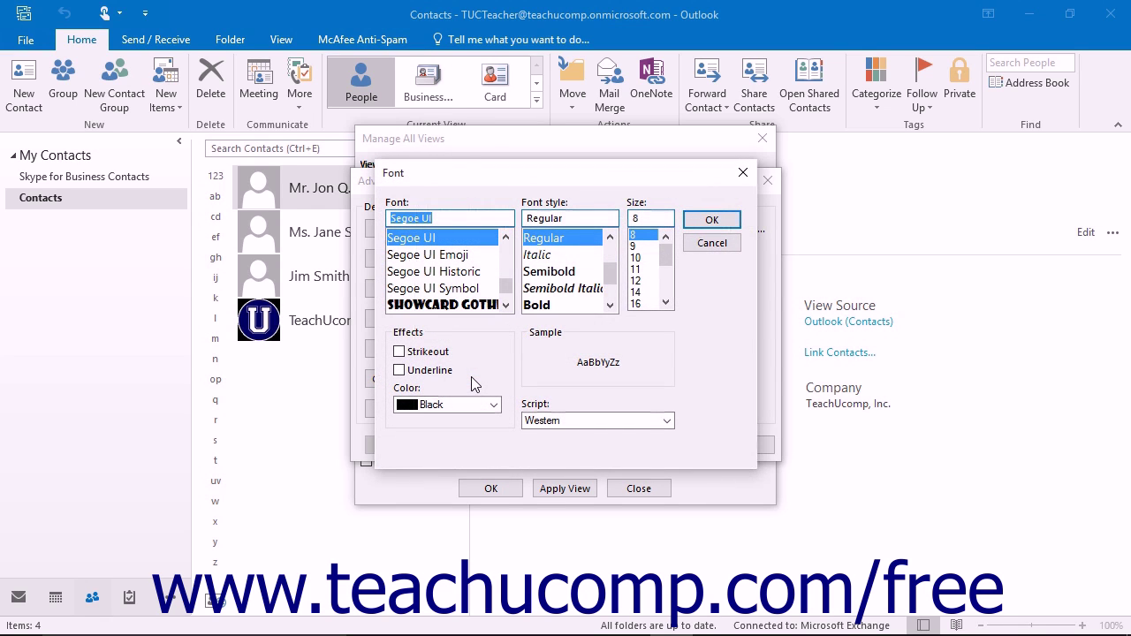
left_click(459, 405)
left_click(446, 531)
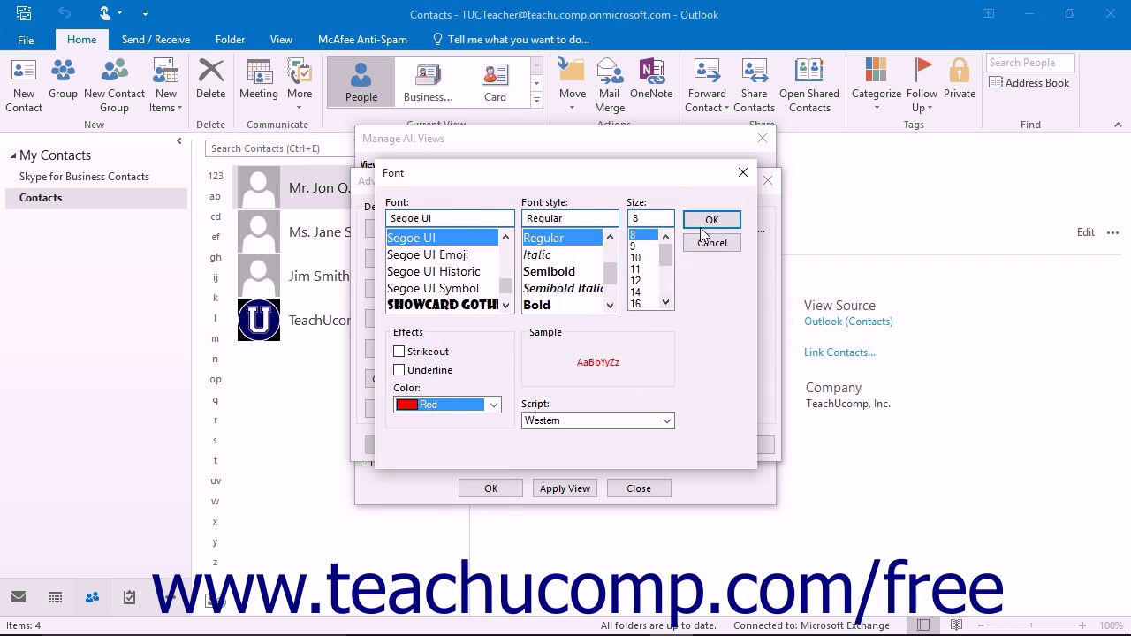
left_click(703, 220)
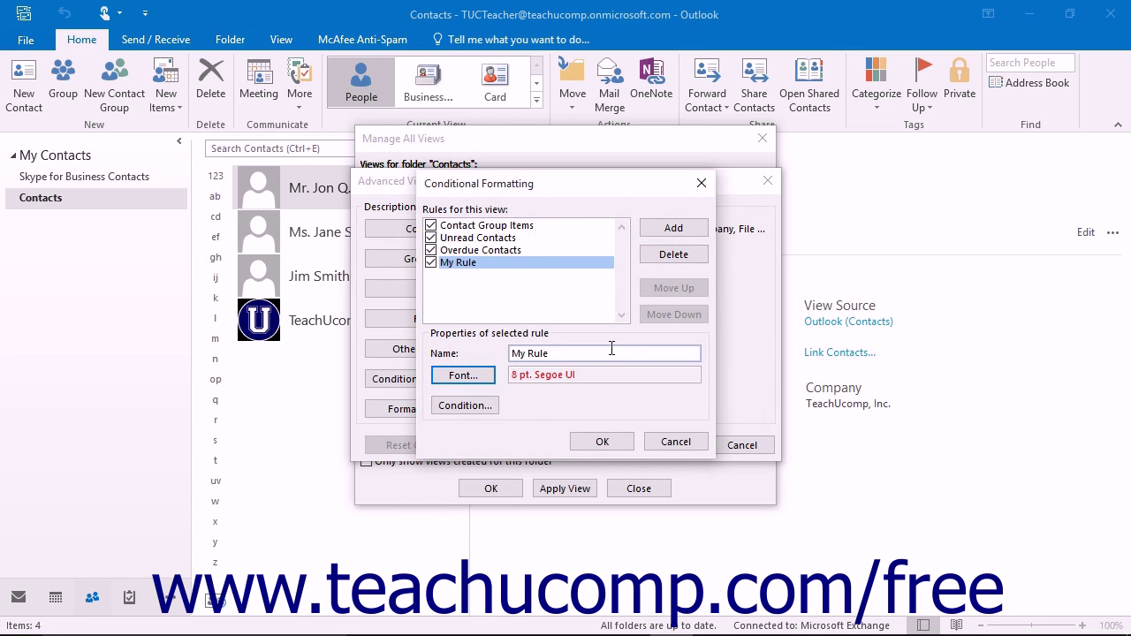
left_click(467, 405)
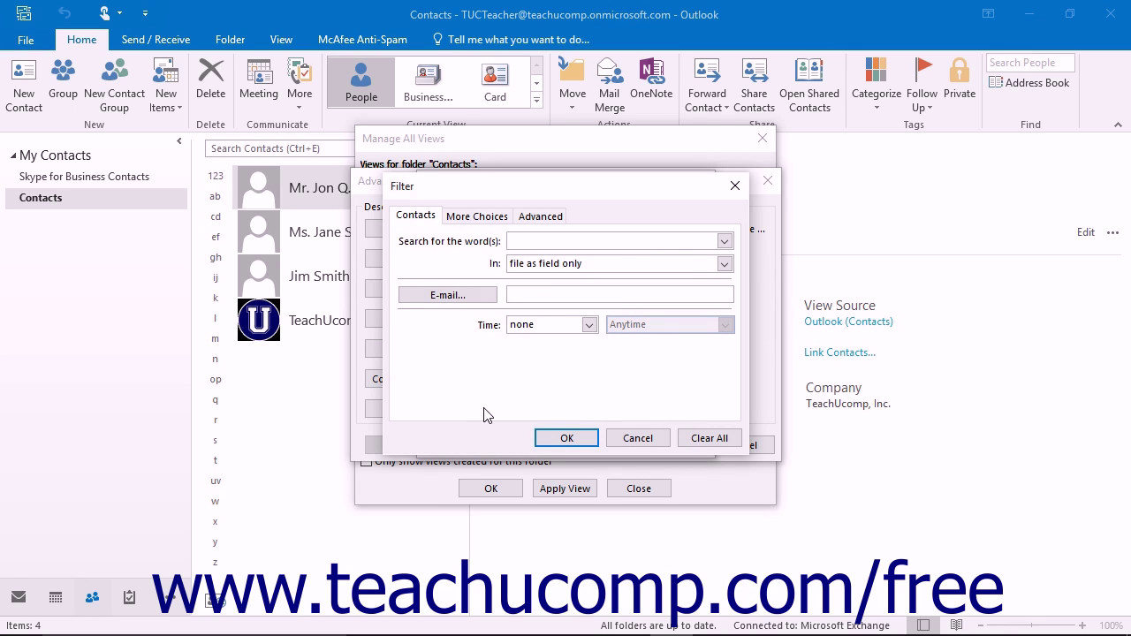
Set My Rule's condition to categories Case HG1282, HG1283, TB1149 and TB1150 and save the rules.
left_click(490, 214)
left_click(434, 240)
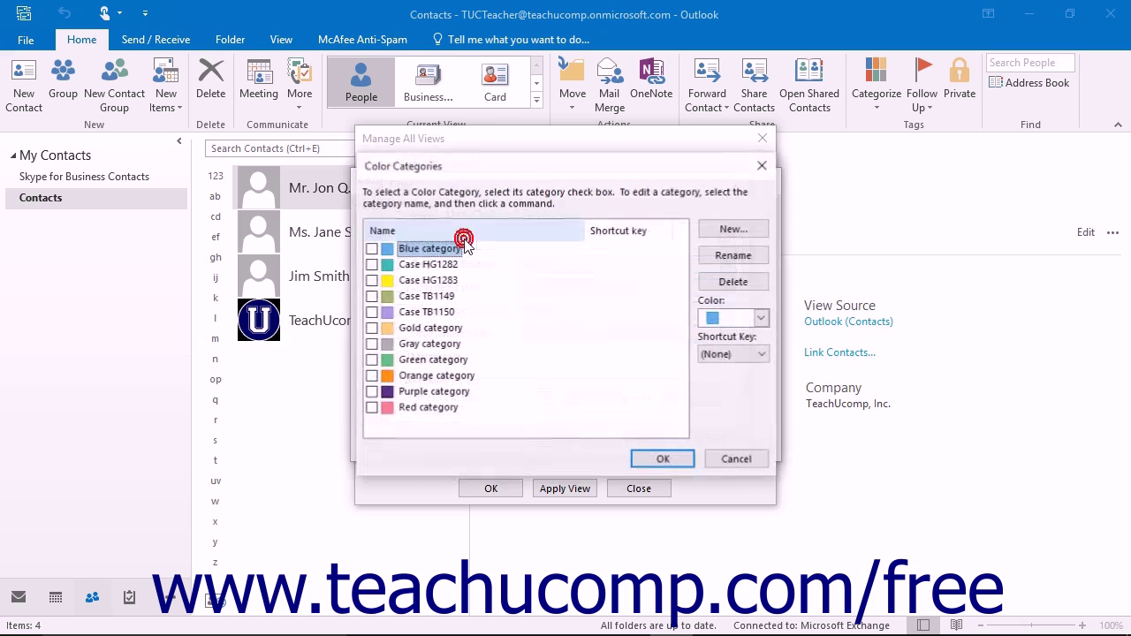
left_click(372, 281)
left_click(371, 296)
left_click(372, 312)
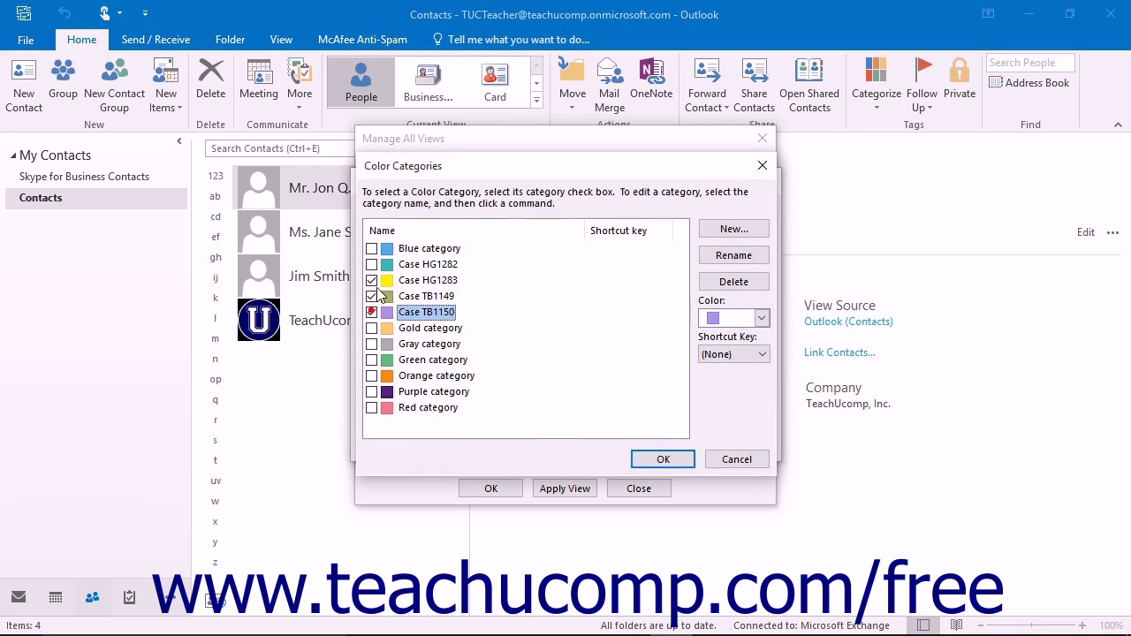
left_click(371, 265)
left_click(663, 459)
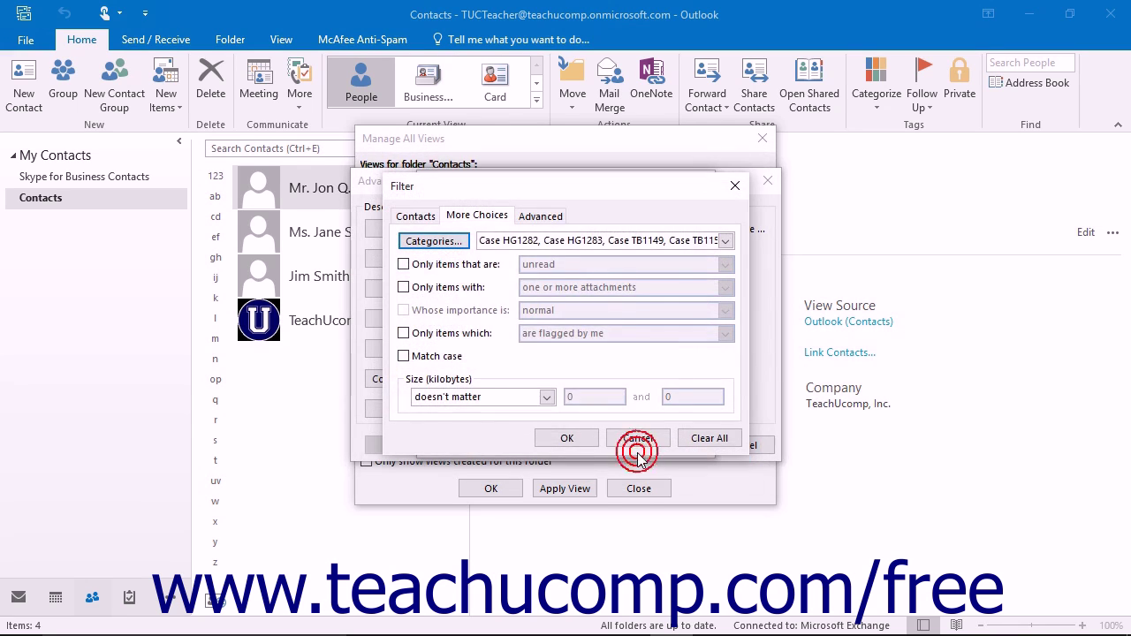
left_click(584, 440)
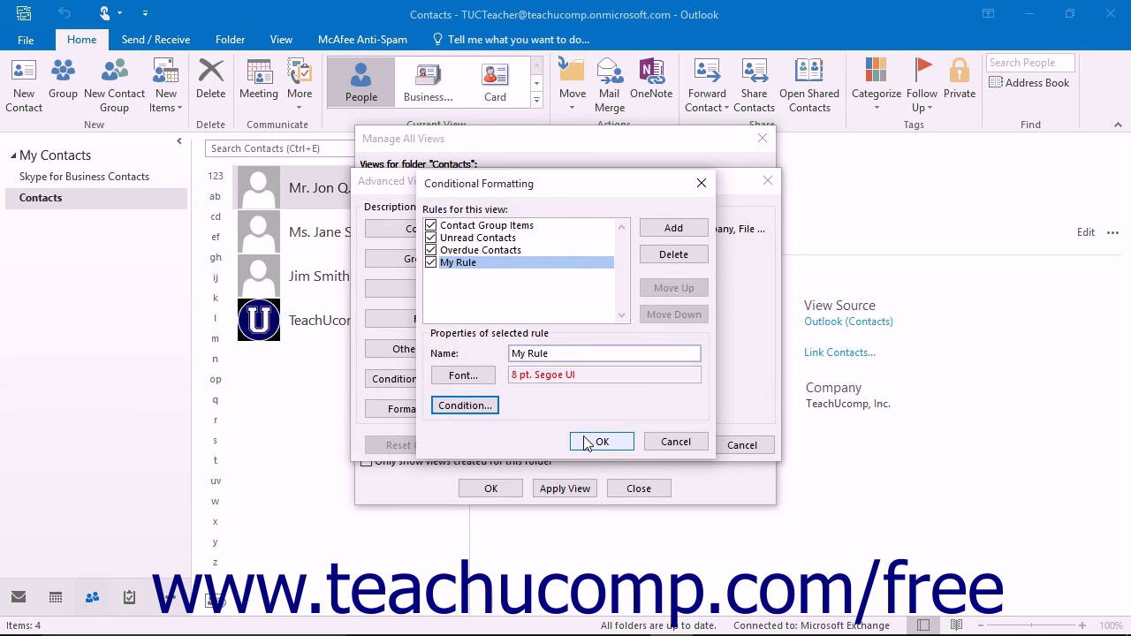
left_click(586, 442)
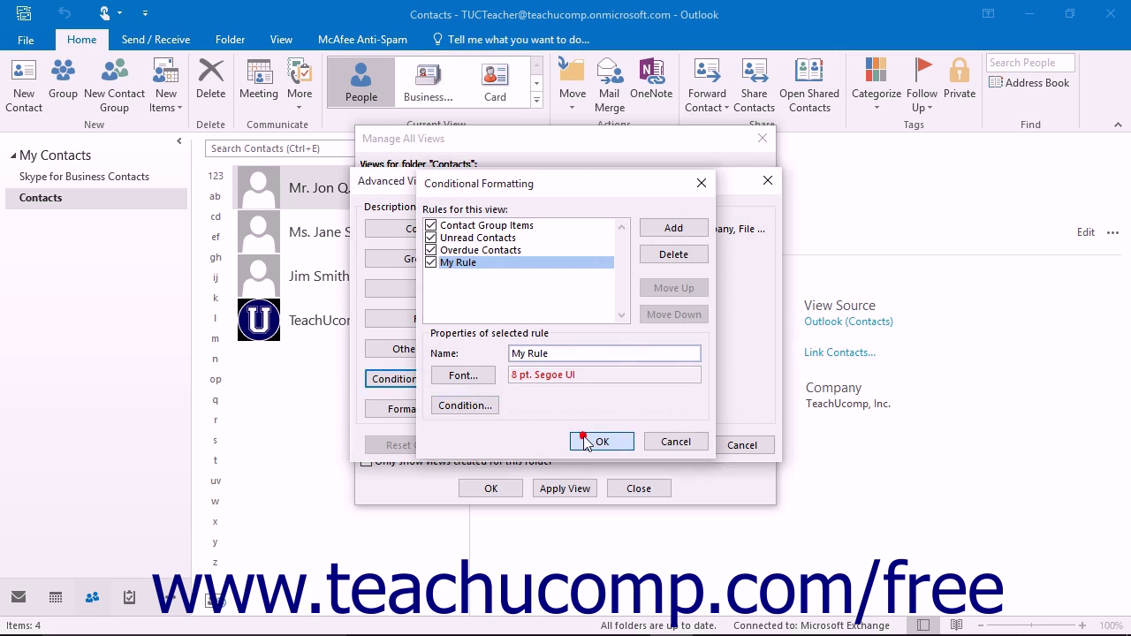
left_click(477, 416)
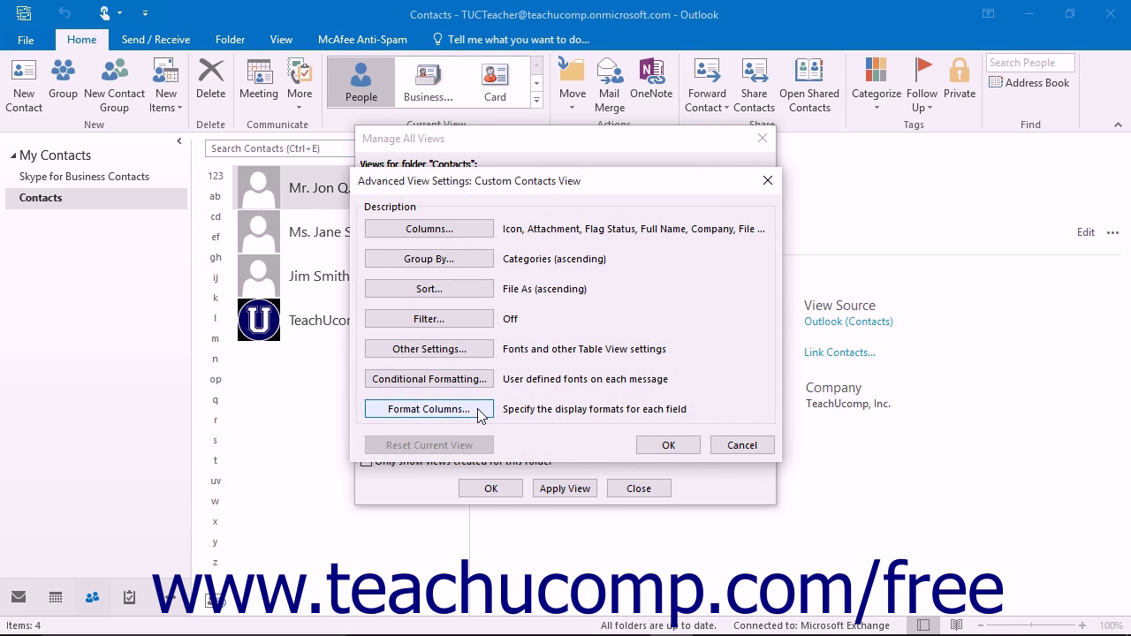
Inspect the Company column's display format, then save the Custom Contacts View settings.
left_click(478, 410)
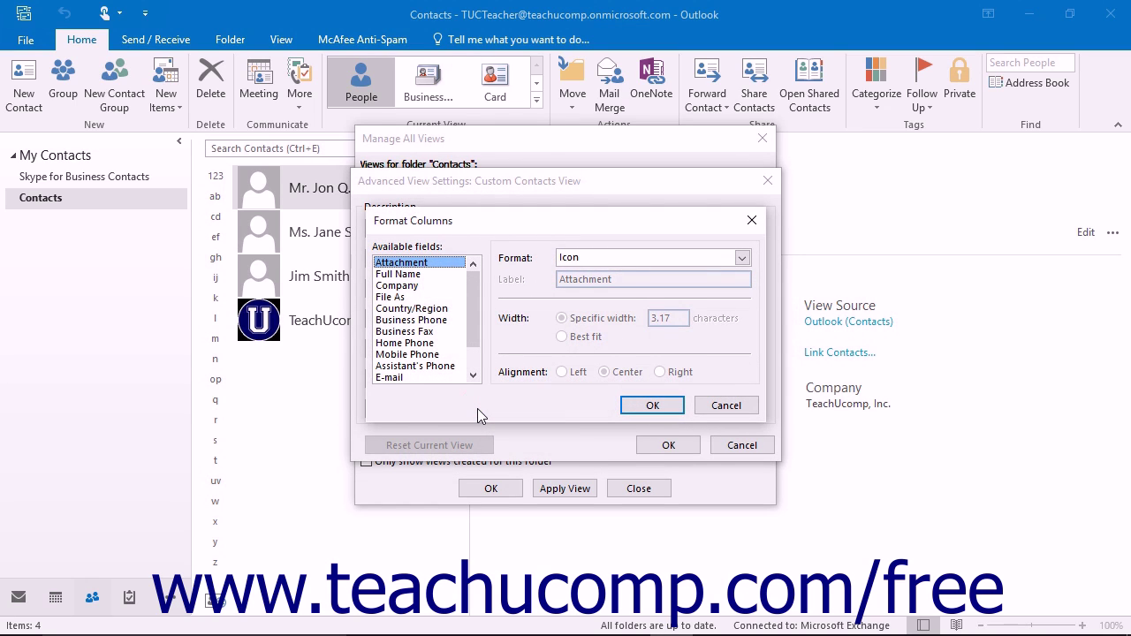
key("Down")
key("Down")
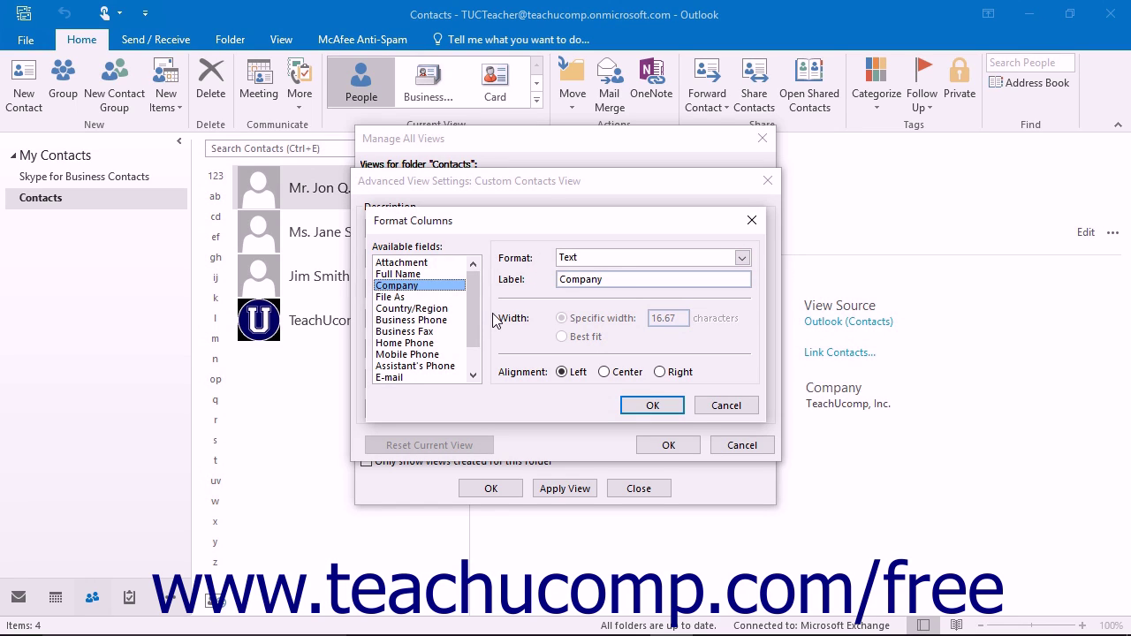
left_click(636, 407)
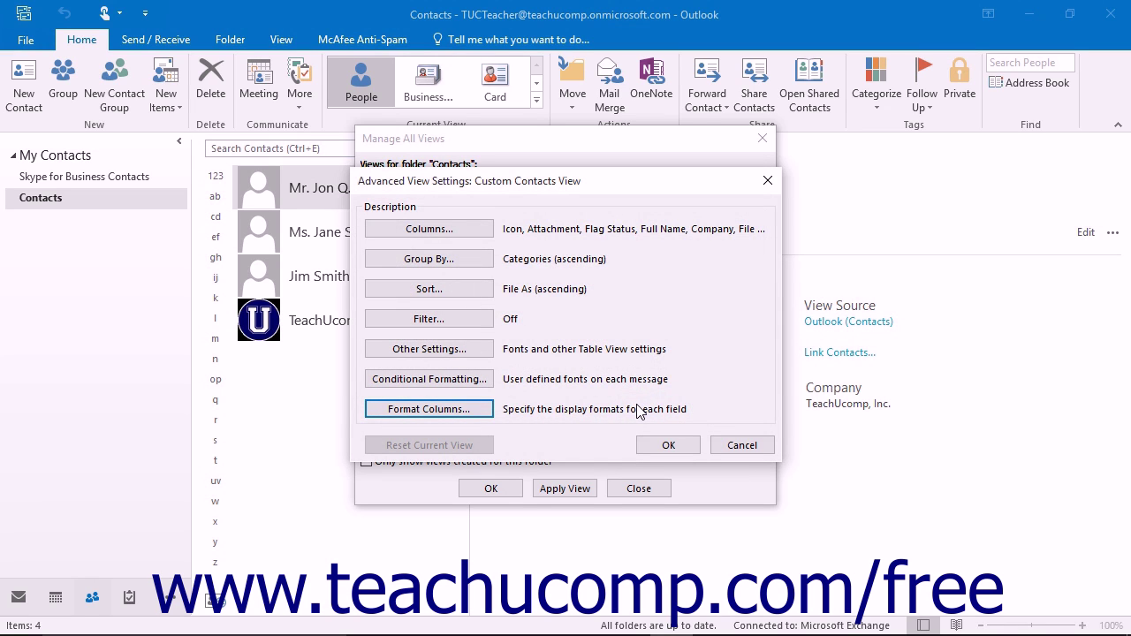
left_click(659, 448)
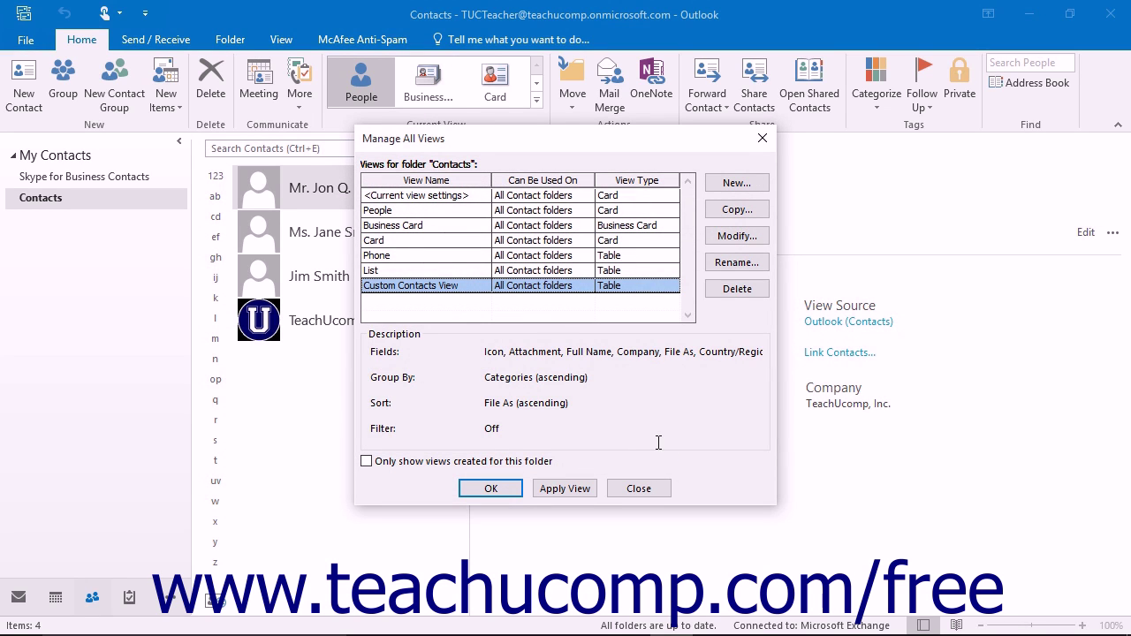
Apply Custom Contacts View to the Contacts folder, then return the contacts to People view.
left_click(468, 294)
left_click(558, 490)
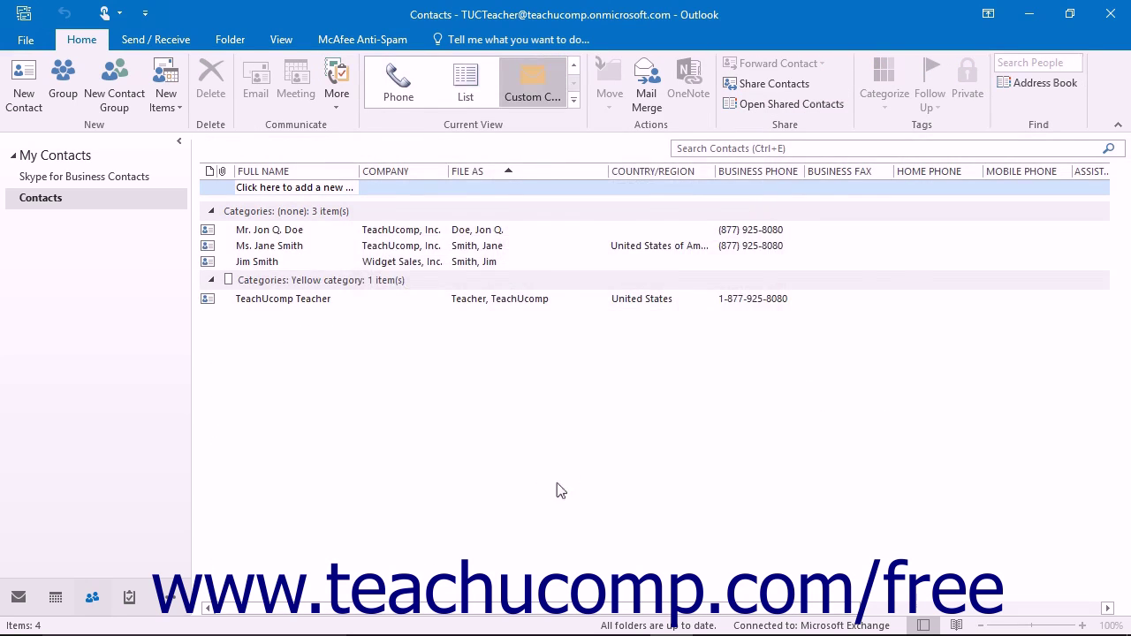
left_click(574, 69)
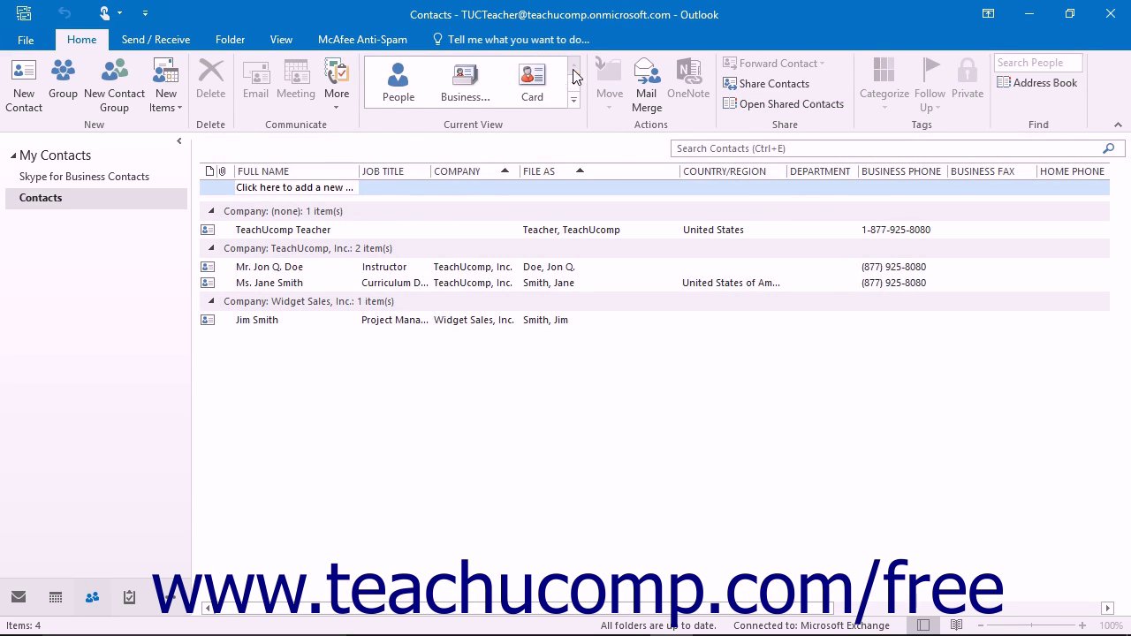
left_click(399, 81)
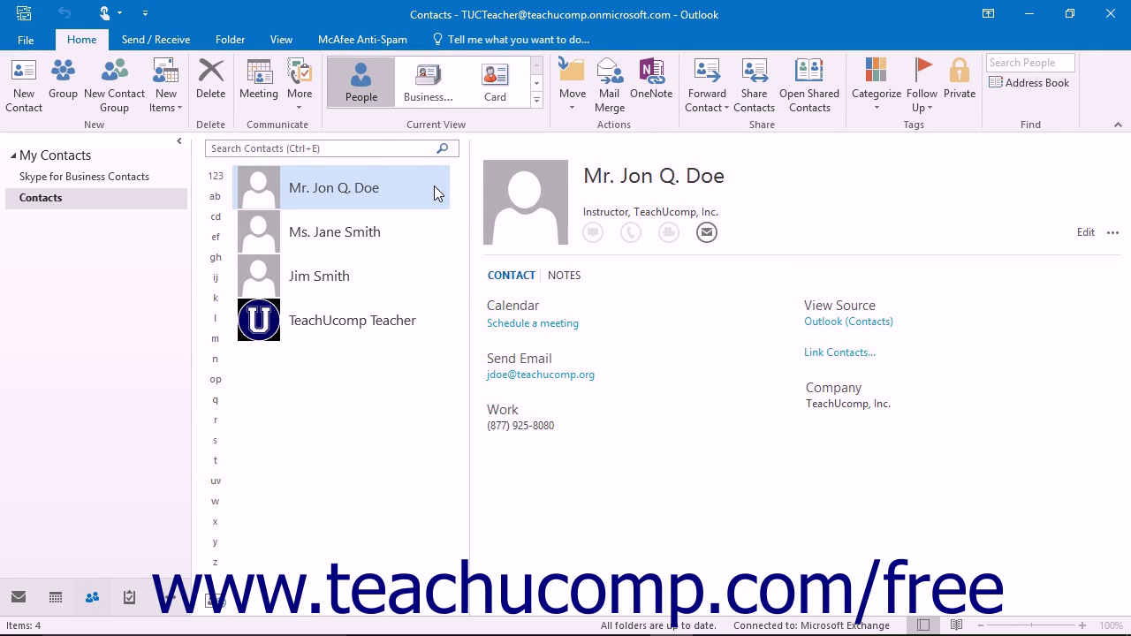
Switch the contacts to Custom Contacts View from the Change View list.
left_click(287, 40)
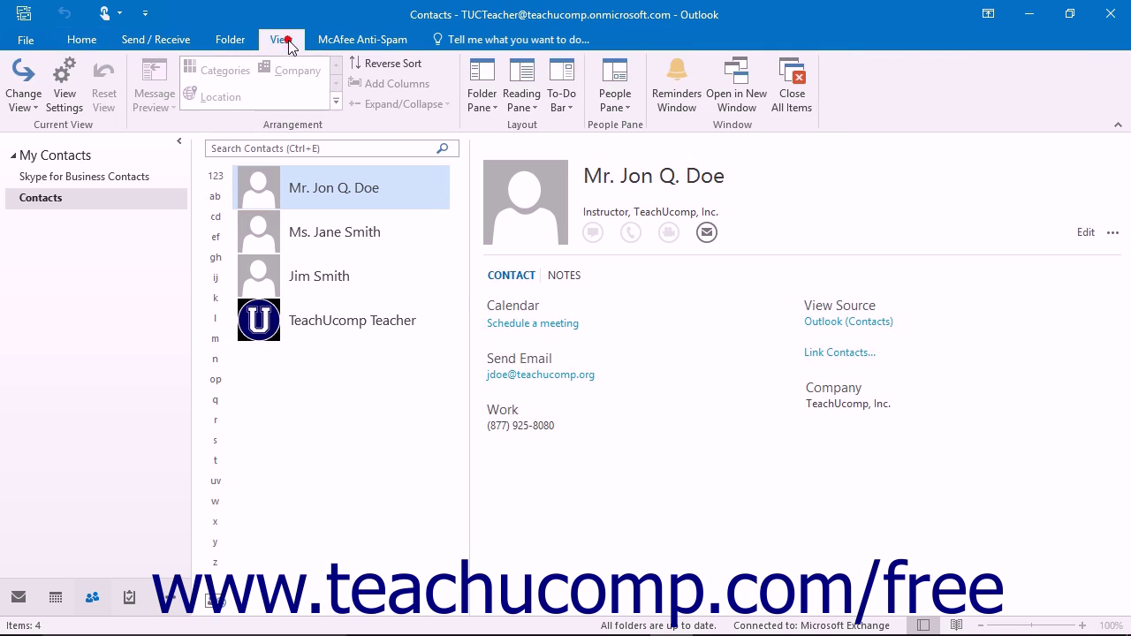
left_click(29, 94)
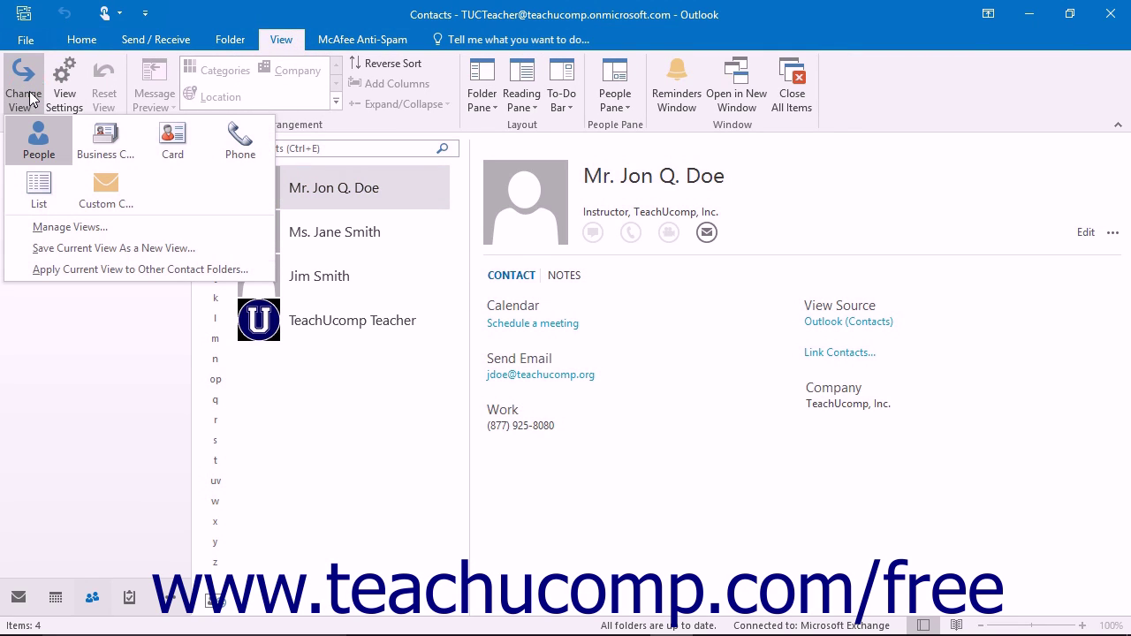
left_click(104, 192)
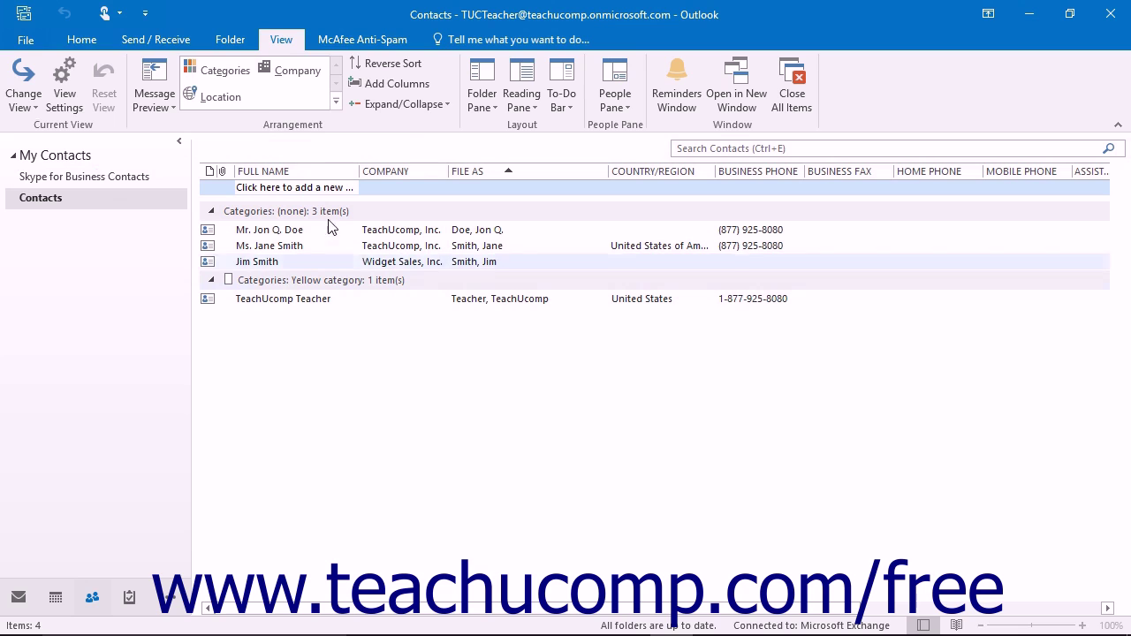
In Manage All Views, select Custom Contacts View and review its settings without changes.
left_click(95, 44)
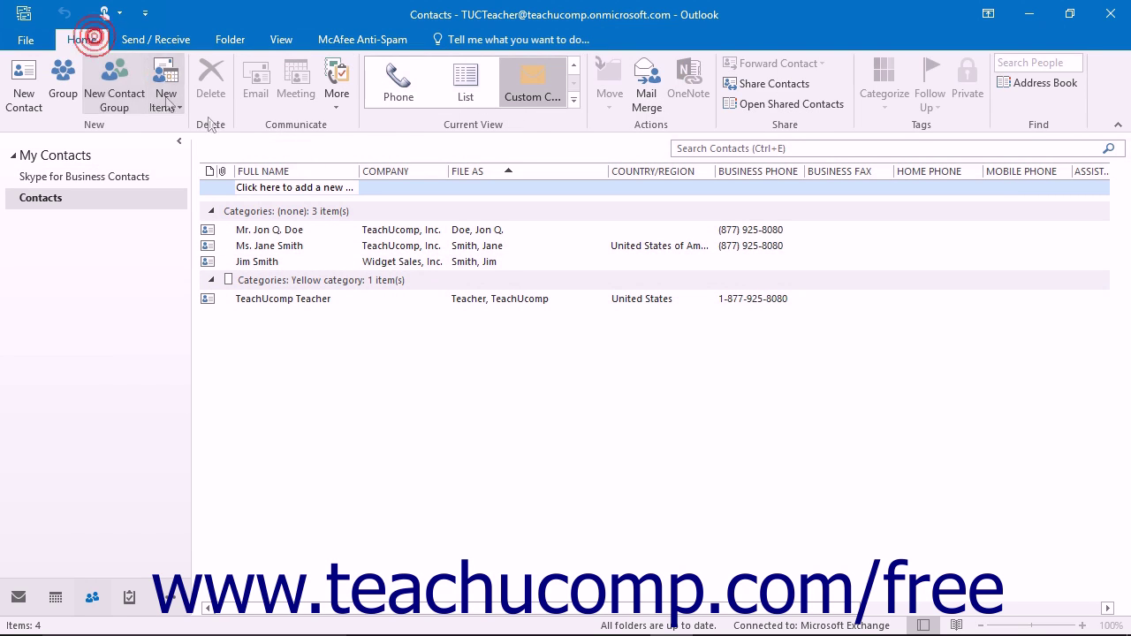
left_click(578, 104)
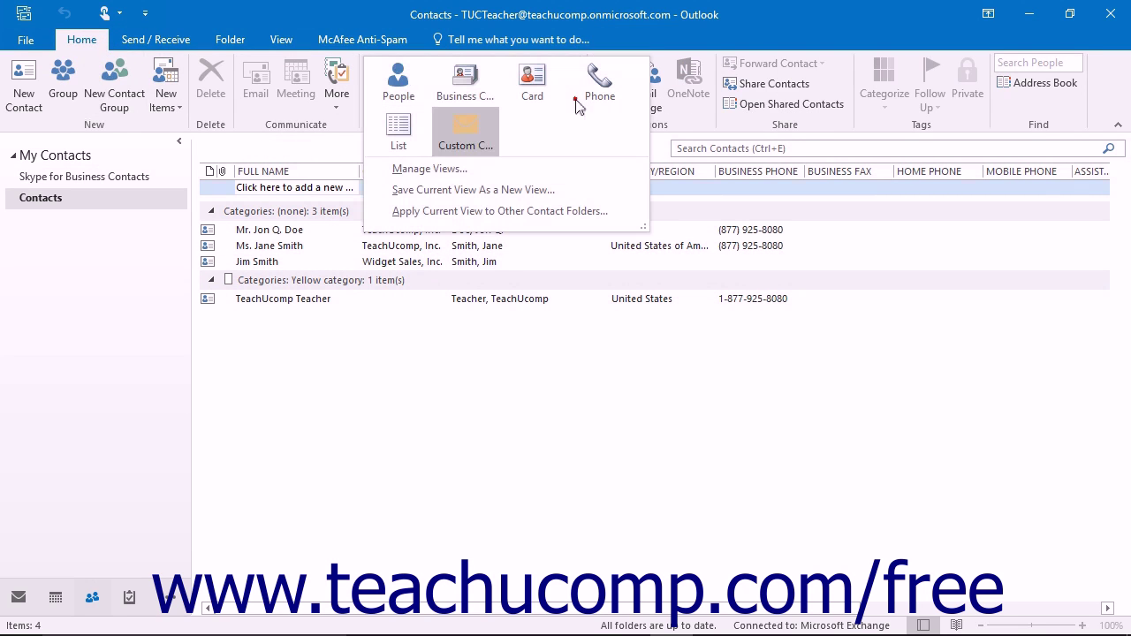
left_click(530, 170)
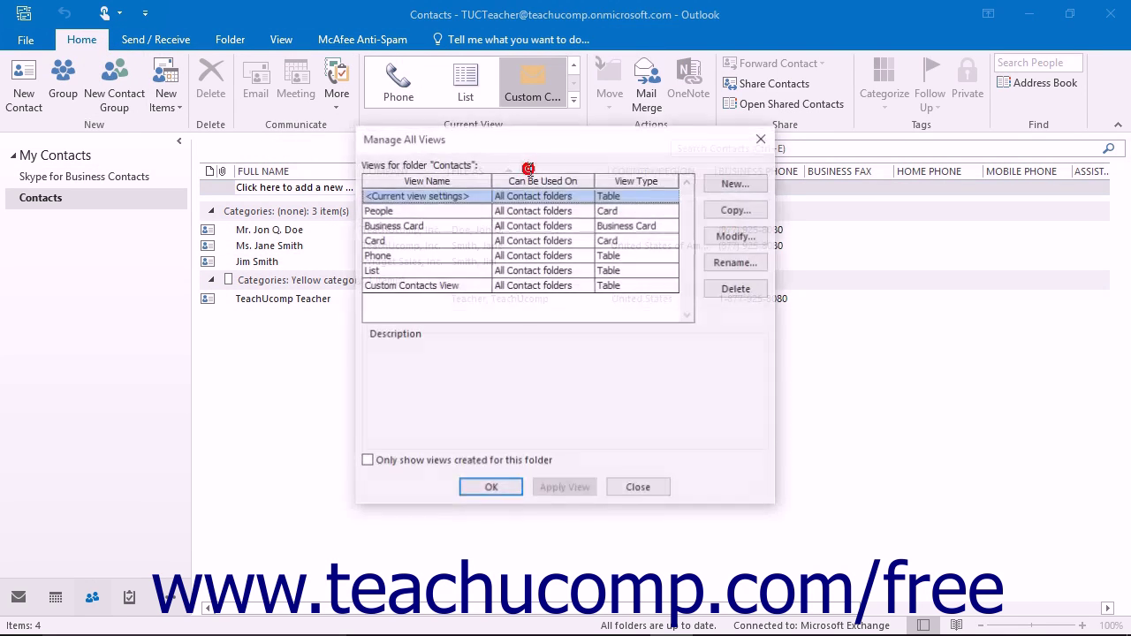
left_click(460, 285)
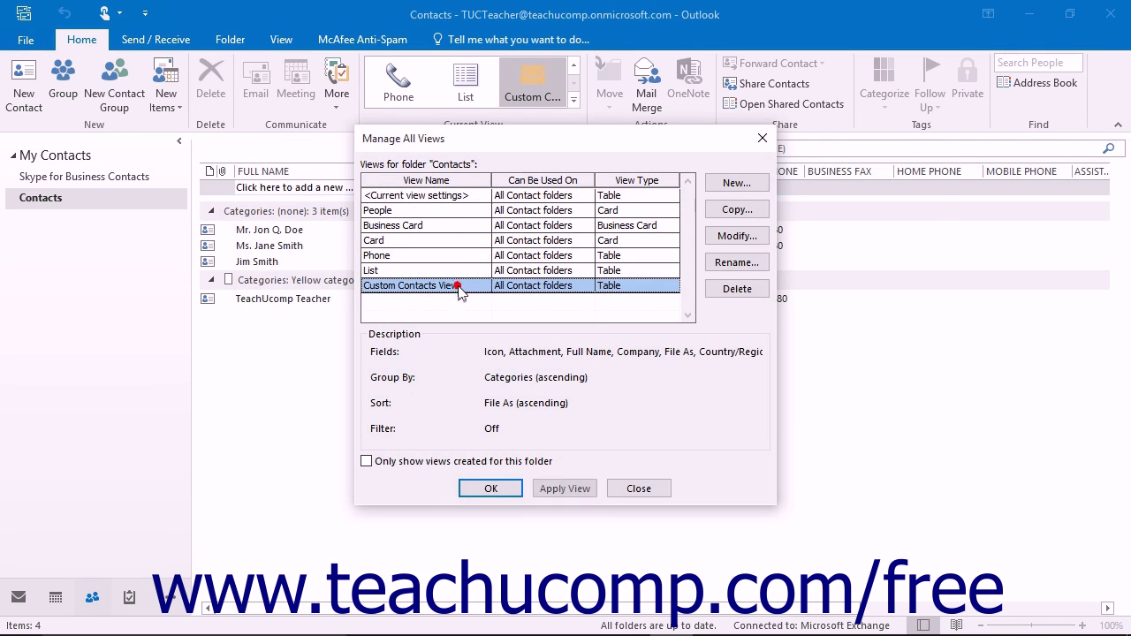
left_click(733, 238)
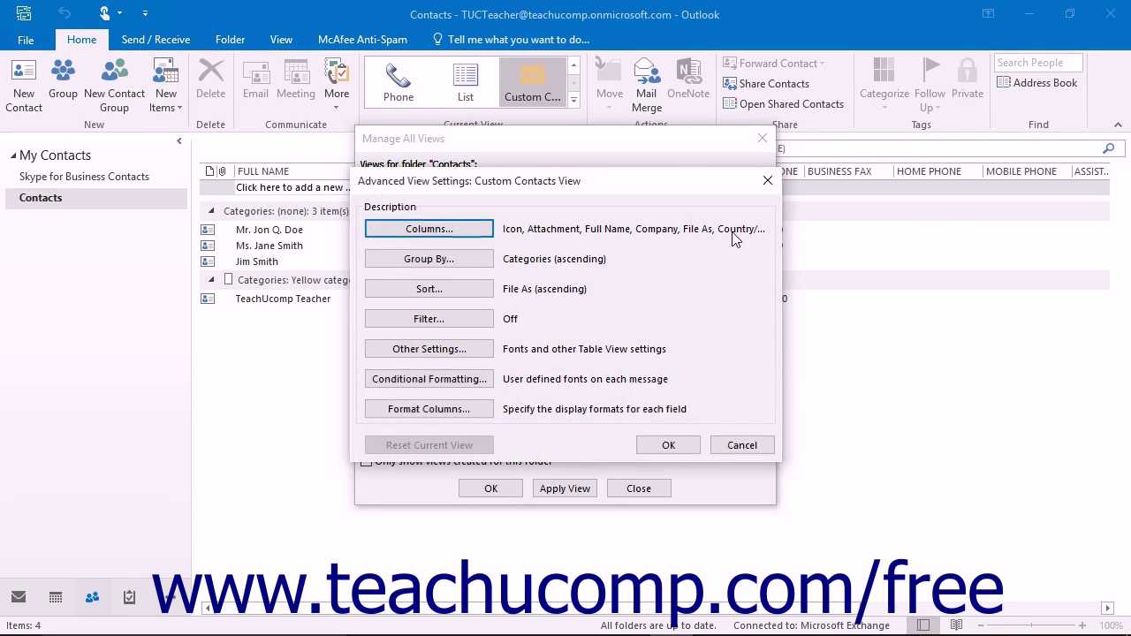
left_click(768, 180)
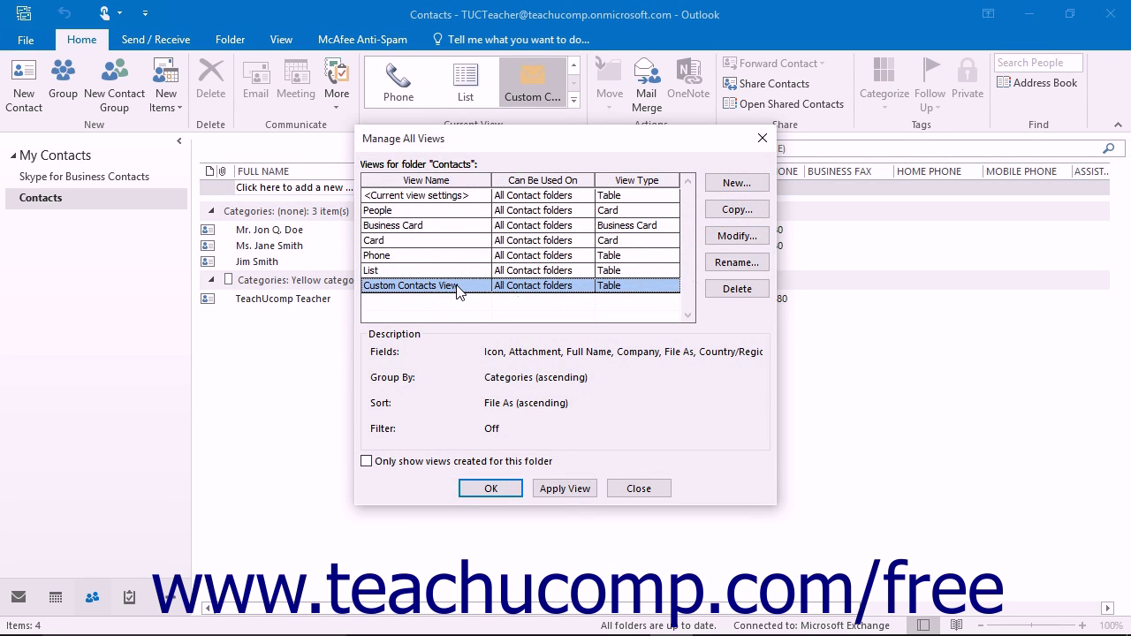
Delete Custom Contacts View, confirm the deletion, and close Manage All Views.
left_click(737, 289)
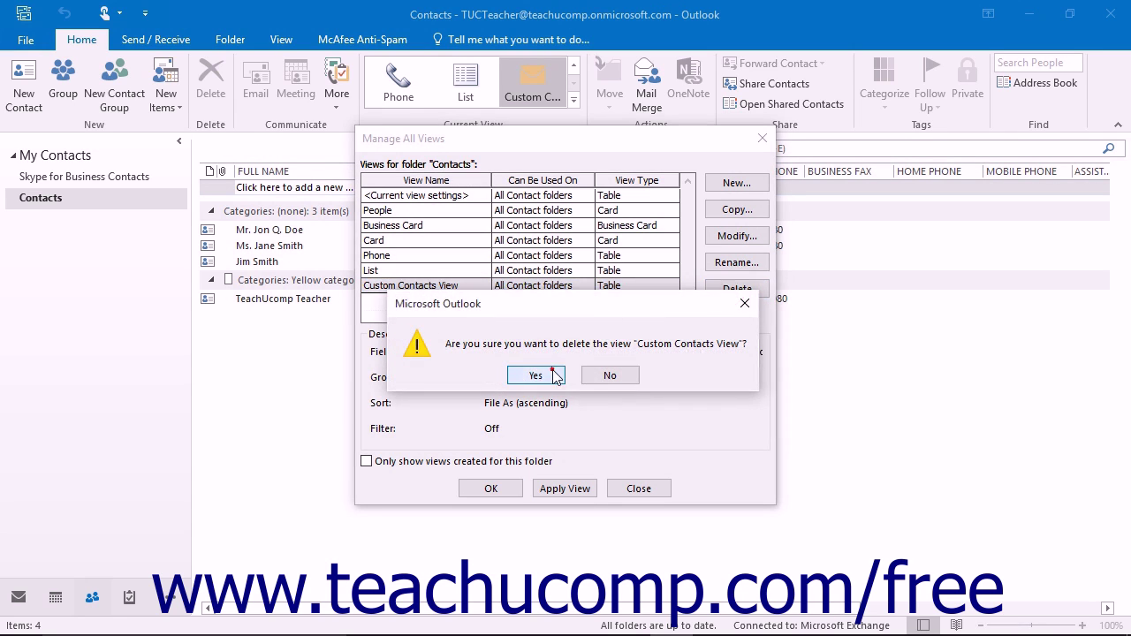
left_click(552, 376)
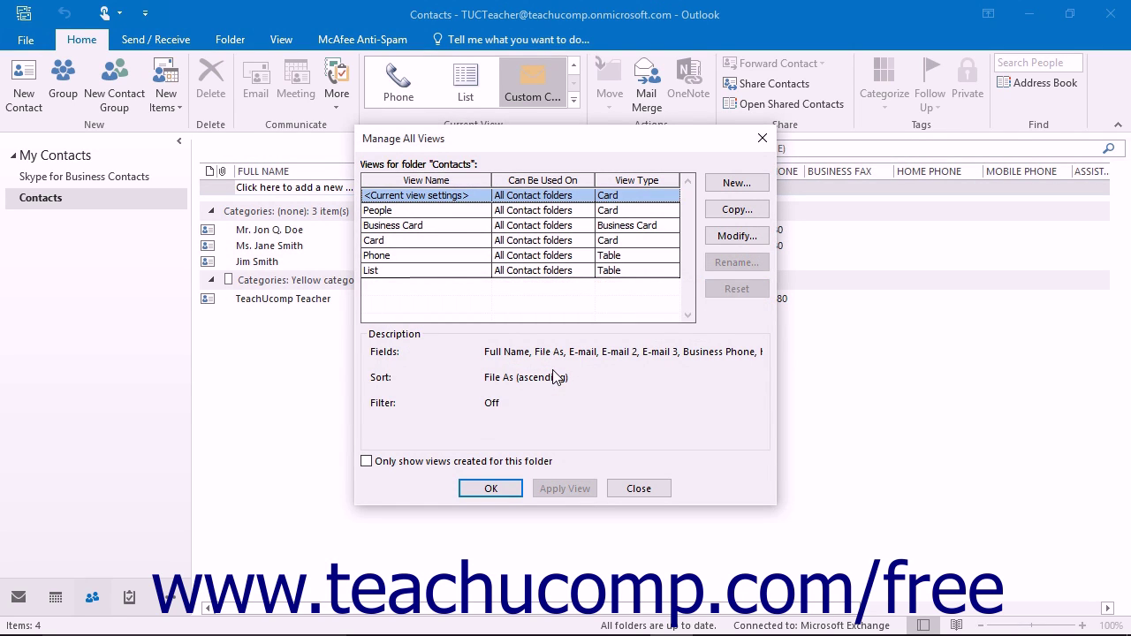
left_click(640, 490)
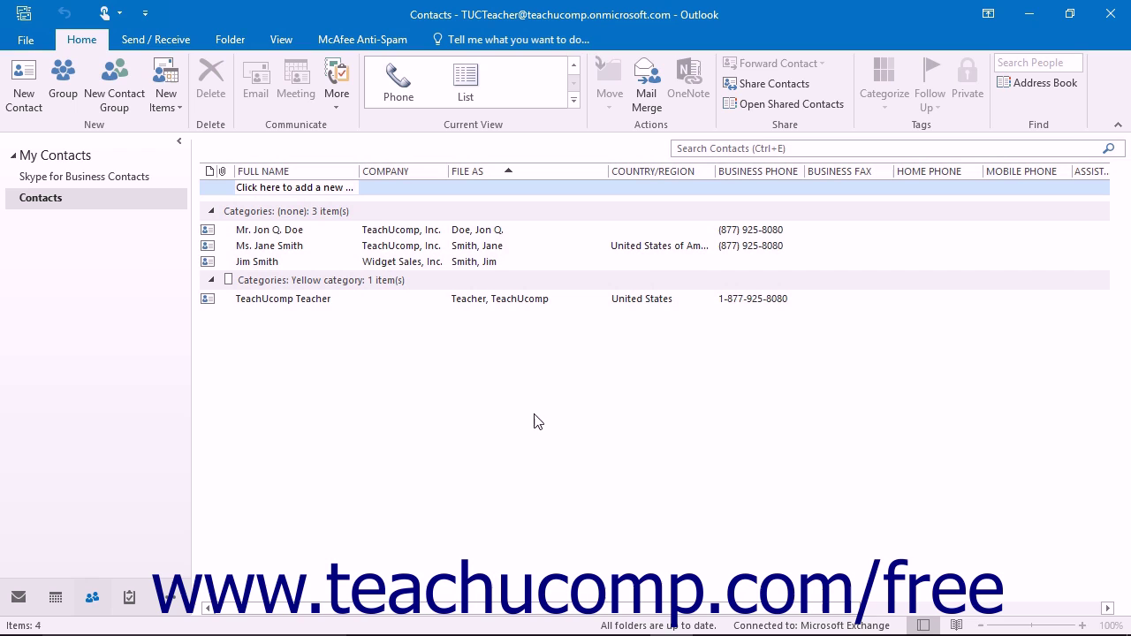